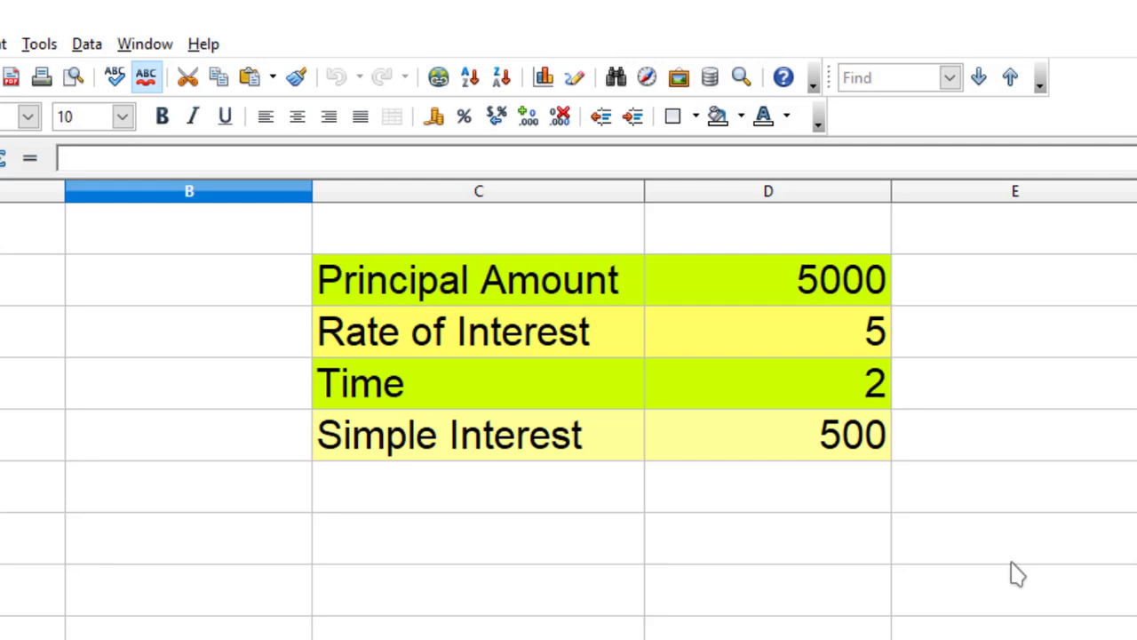
Open the Solver and set its target cell to the Simple Interest value in D5
left_click(40, 44)
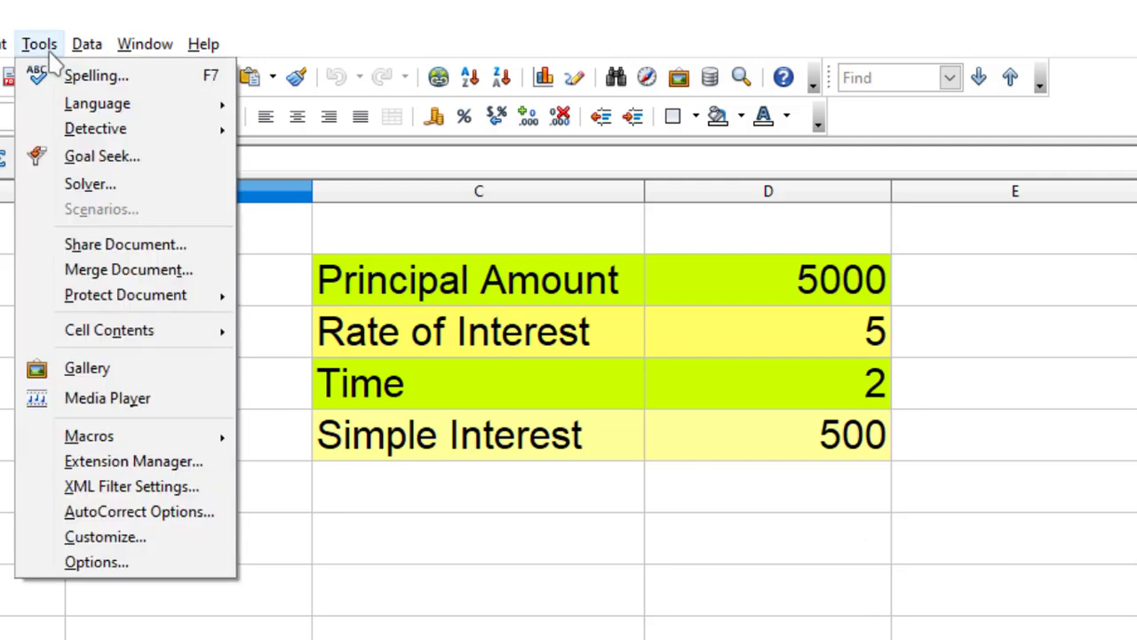
left_click(204, 189)
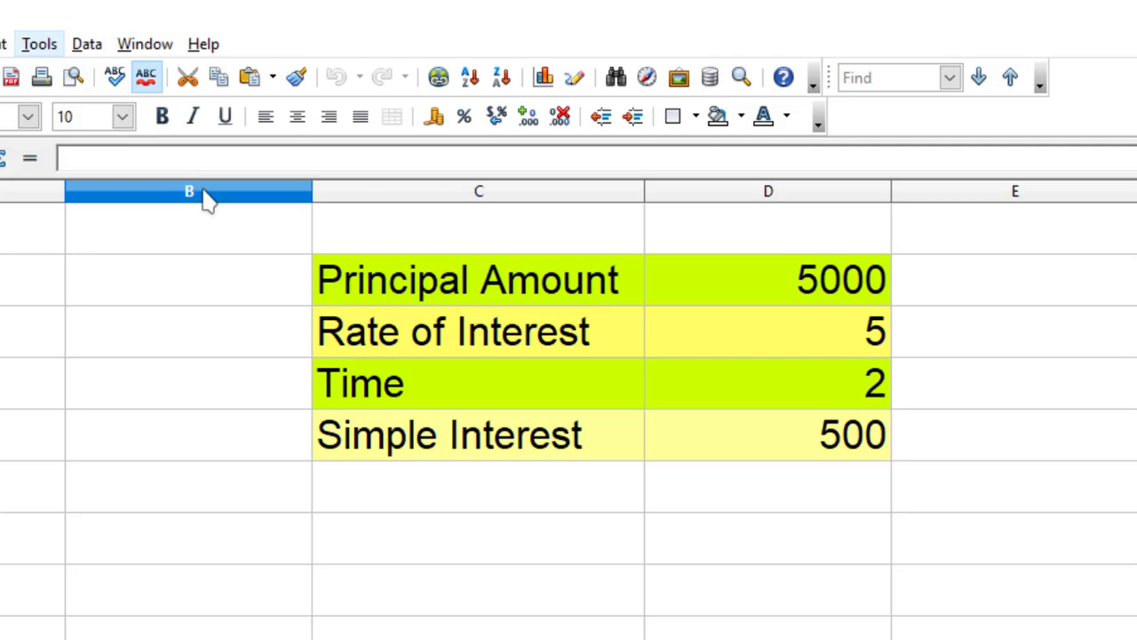
left_click_drag(222, 257, 624, 282)
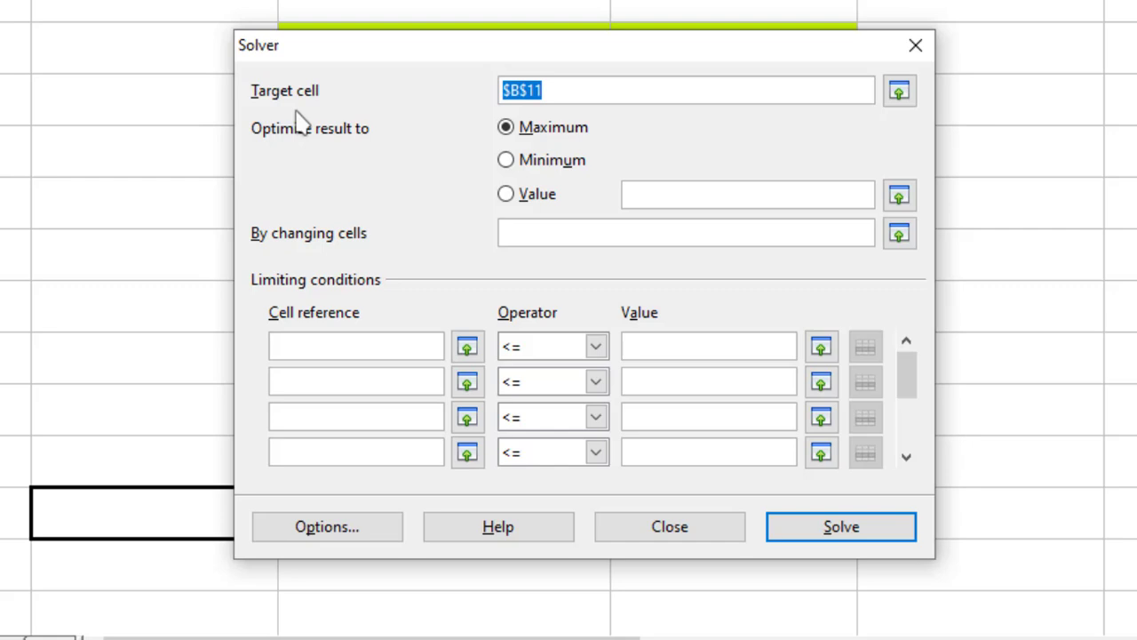
left_click(899, 92)
left_click(724, 209)
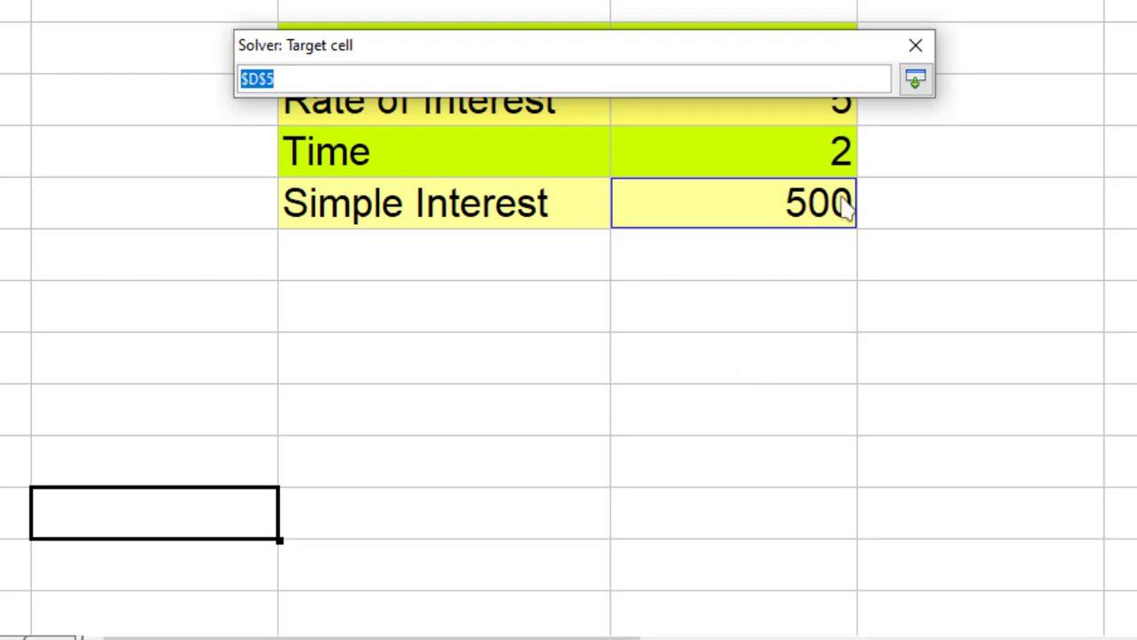
left_click(915, 79)
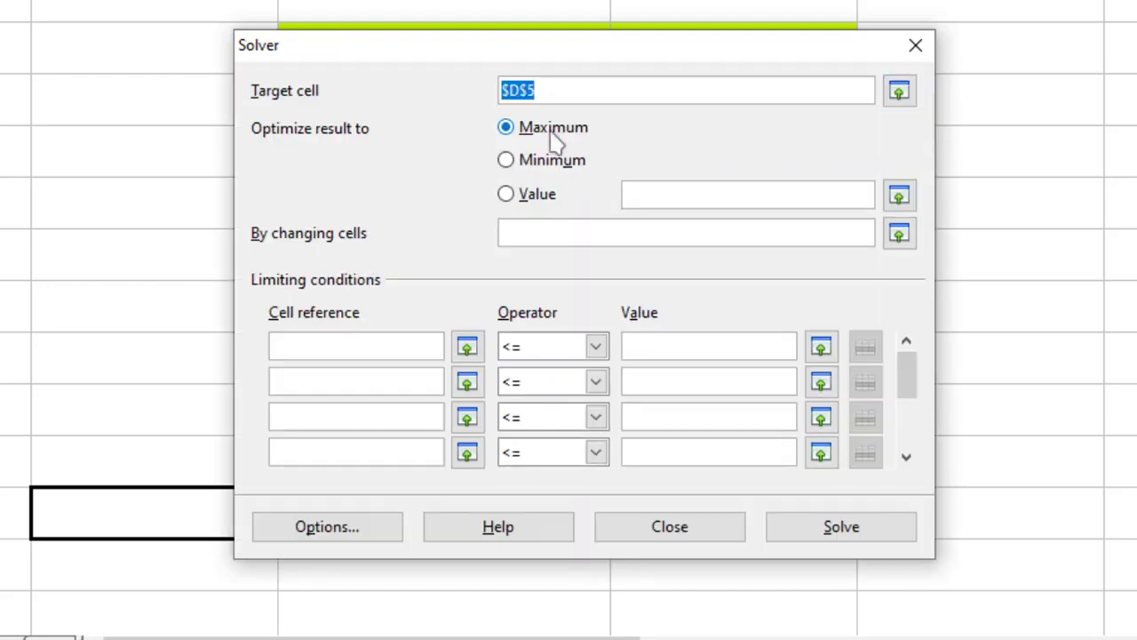
Set the Solver to optimize the target cell to the value 800
left_click(535, 200)
left_click(638, 197)
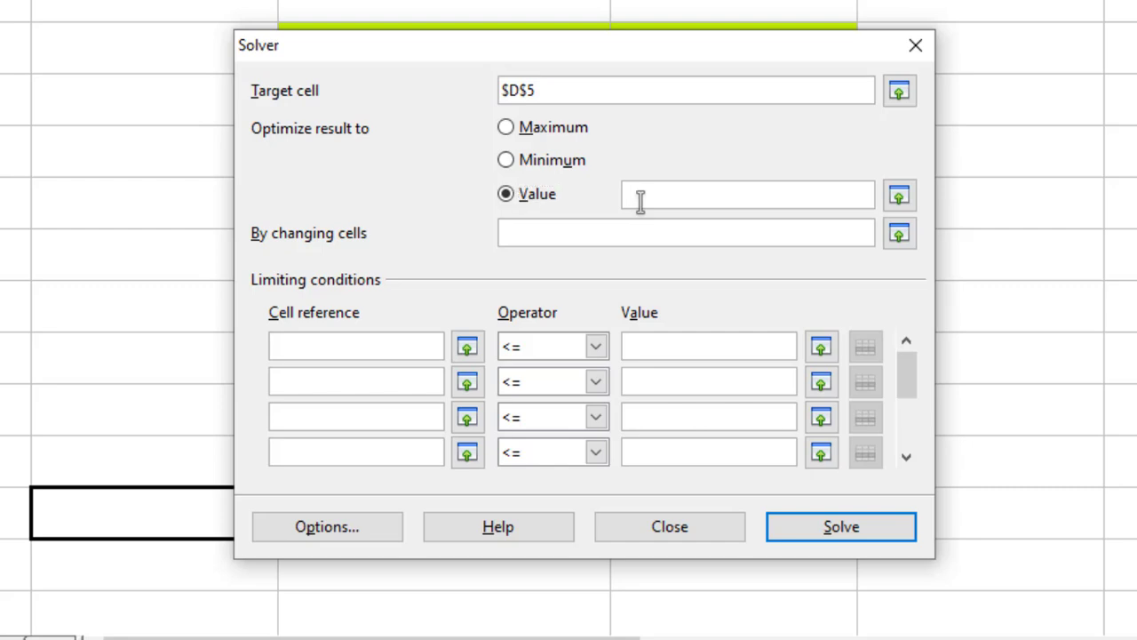
type("800")
Set the Solver's changing cell to the Principal Amount value in D2
left_click(898, 234)
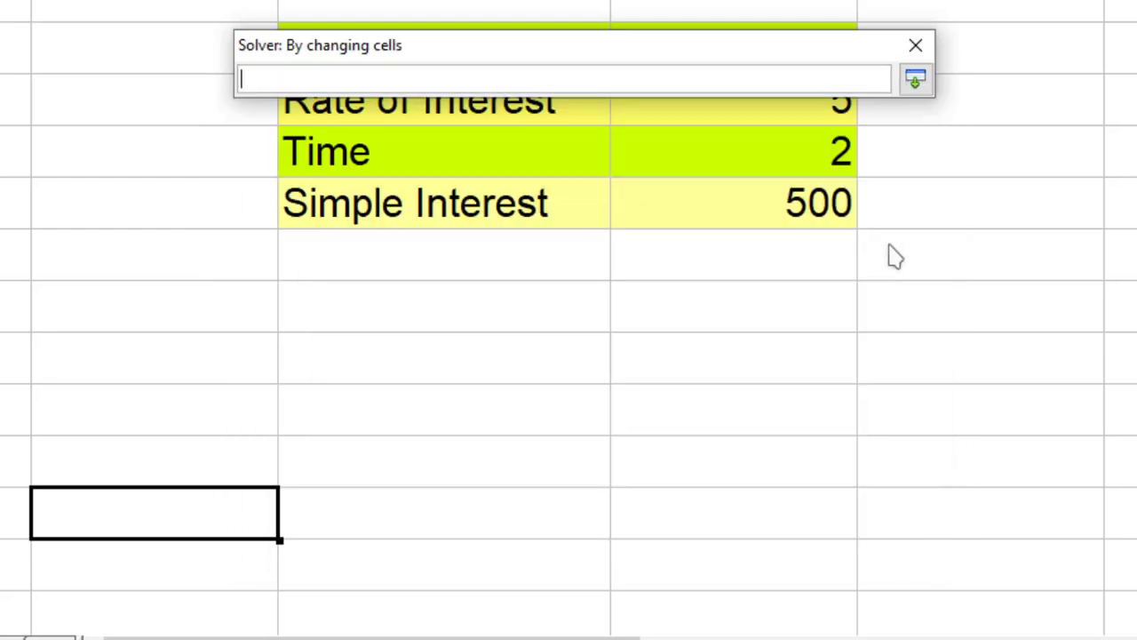
left_click_drag(677, 53, 708, 282)
left_click(799, 50)
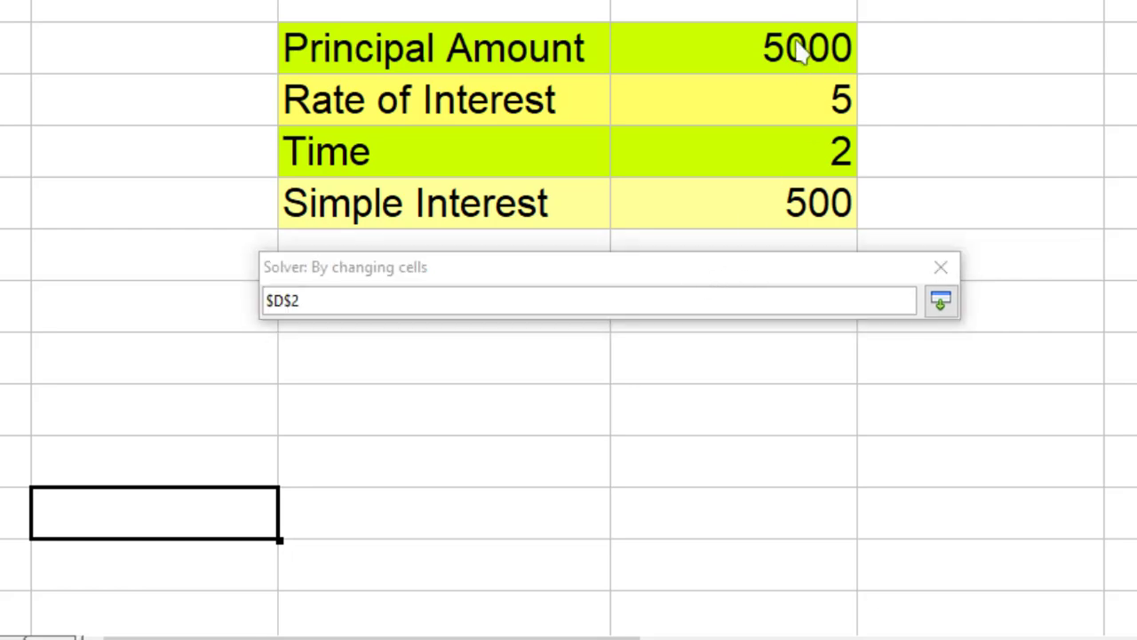
left_click(940, 301)
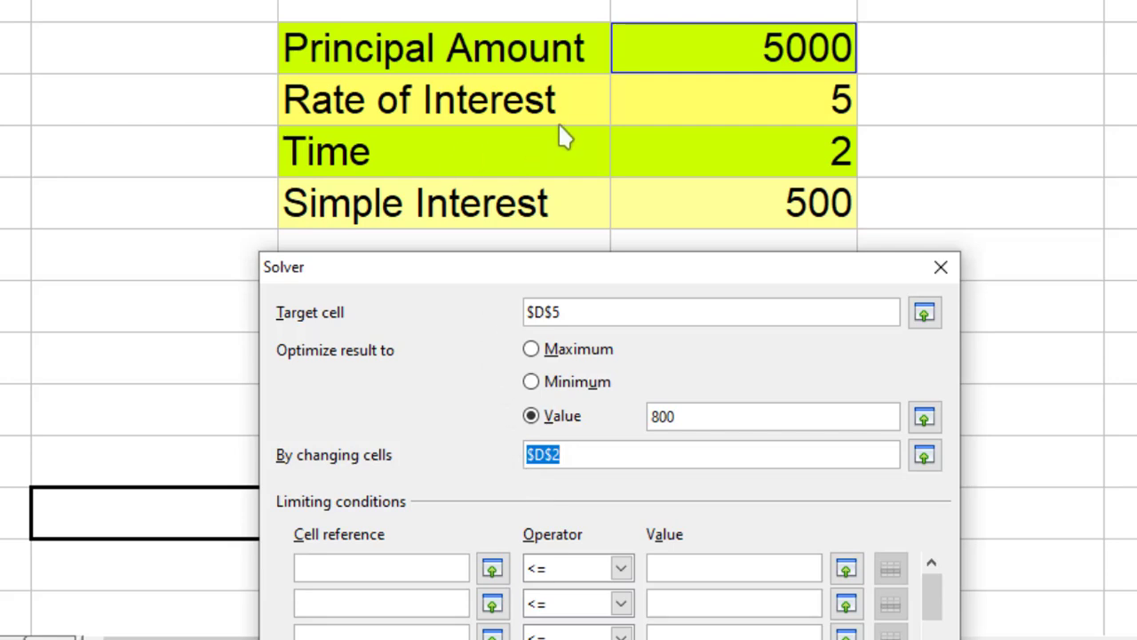
Solve for the principal amount and keep the result in the sheet
left_click_drag(705, 267, 633, 0)
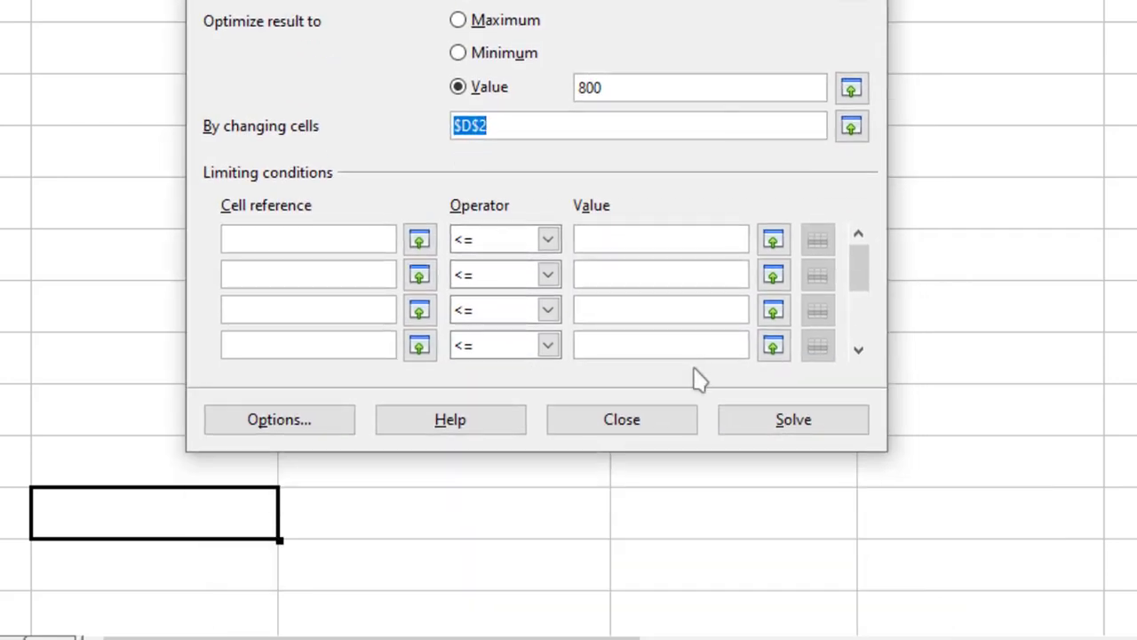
left_click(752, 426)
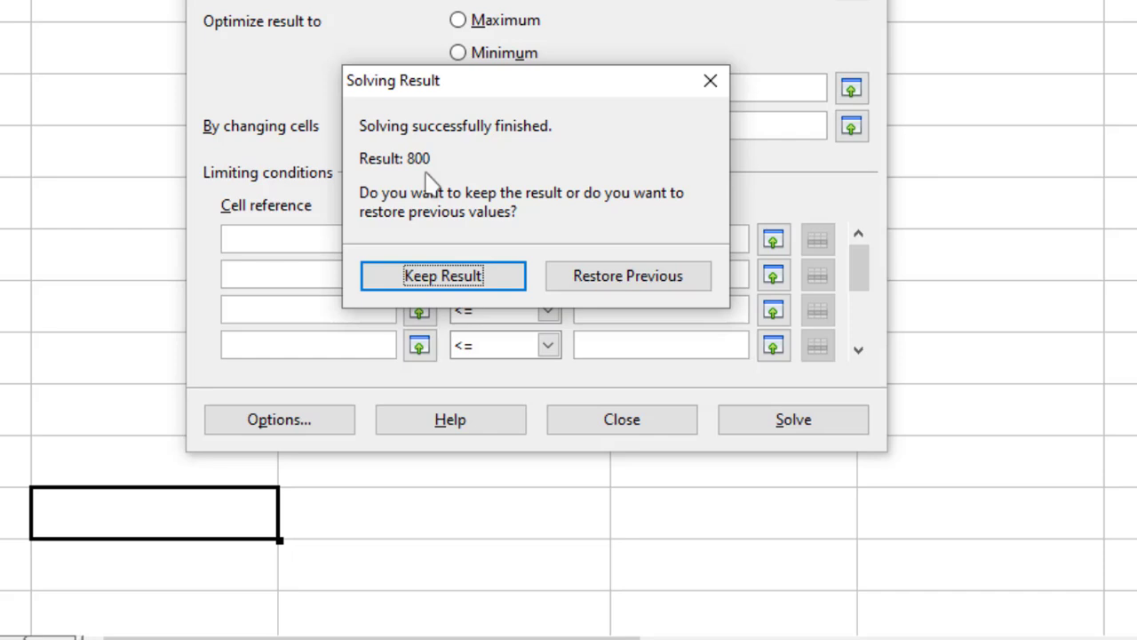
key("Return")
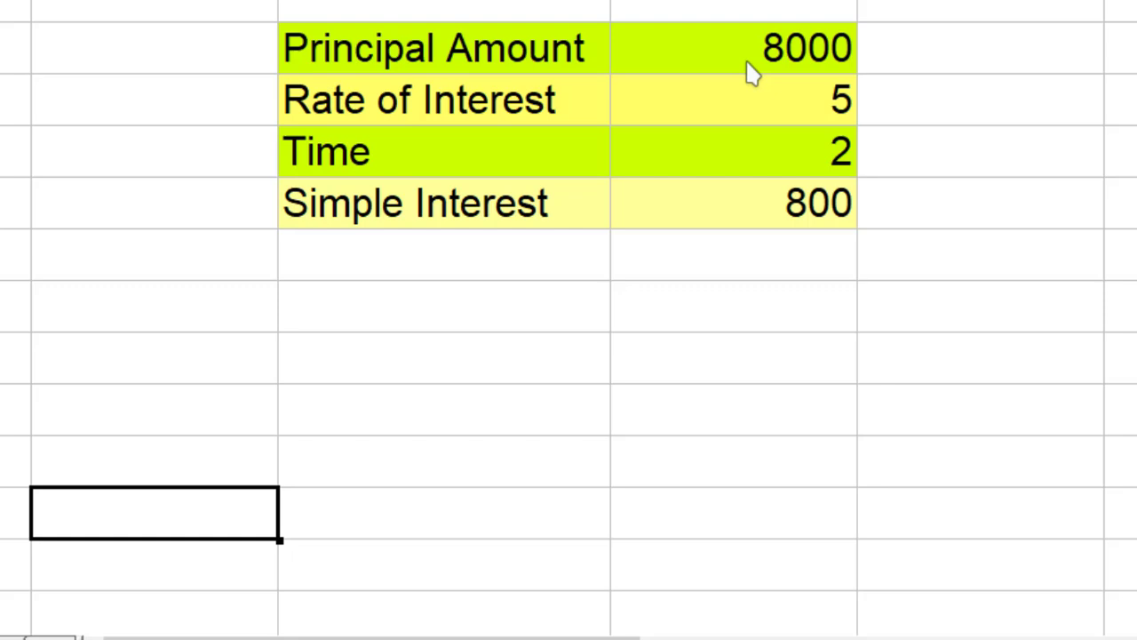
Reset the Principal Amount in D2 to 5000
left_click(750, 203)
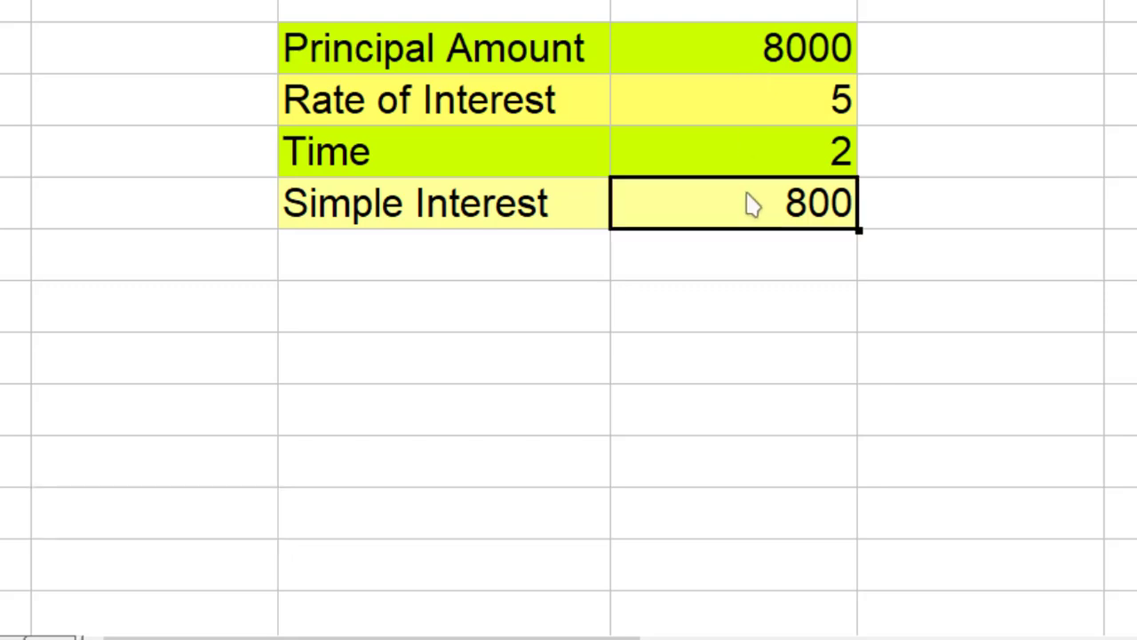
left_click(780, 50)
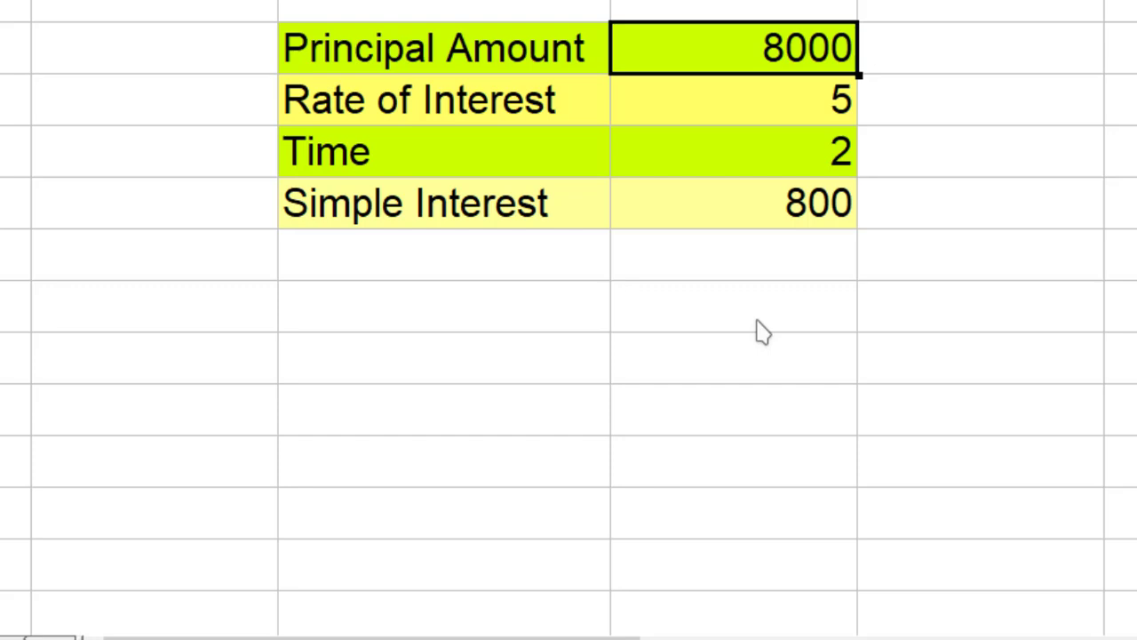
type("5000")
key("Return")
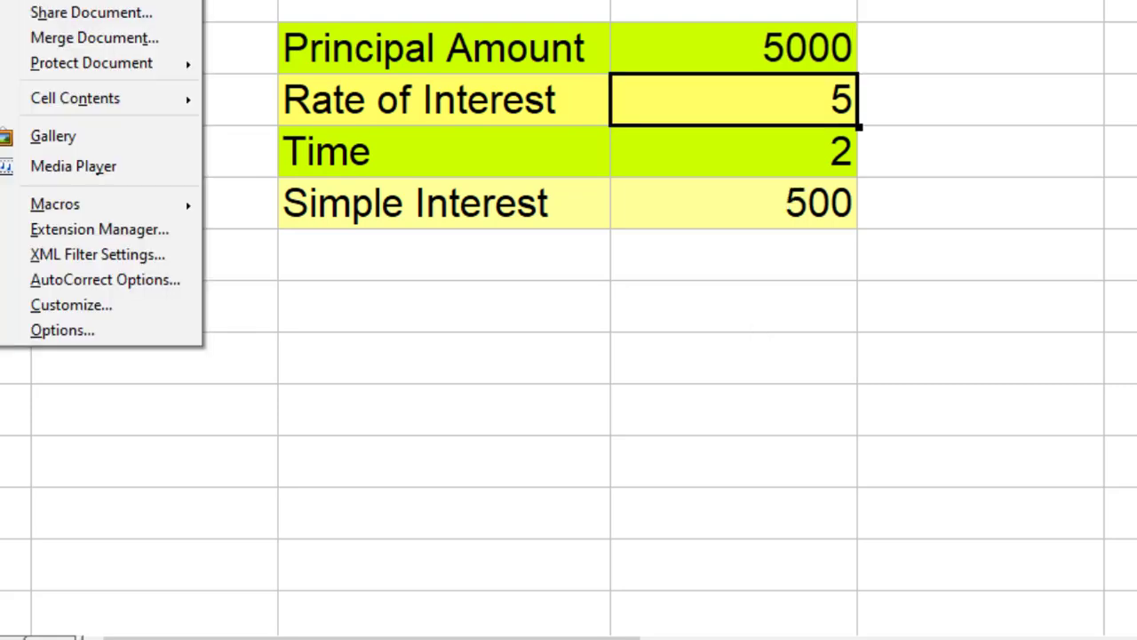
Reopen the Solver and set the changing cells to D2:D3, covering Principal Amount and Rate of Interest
left_click(80, 1)
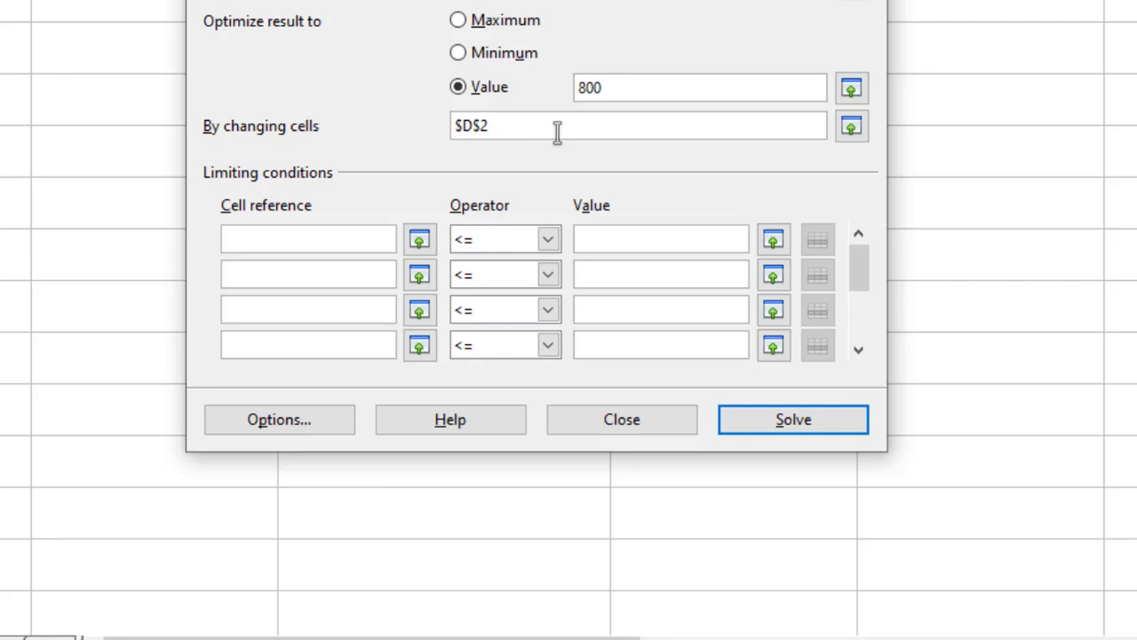
left_click_drag(524, 0, 569, 11)
key("shift+Tab")
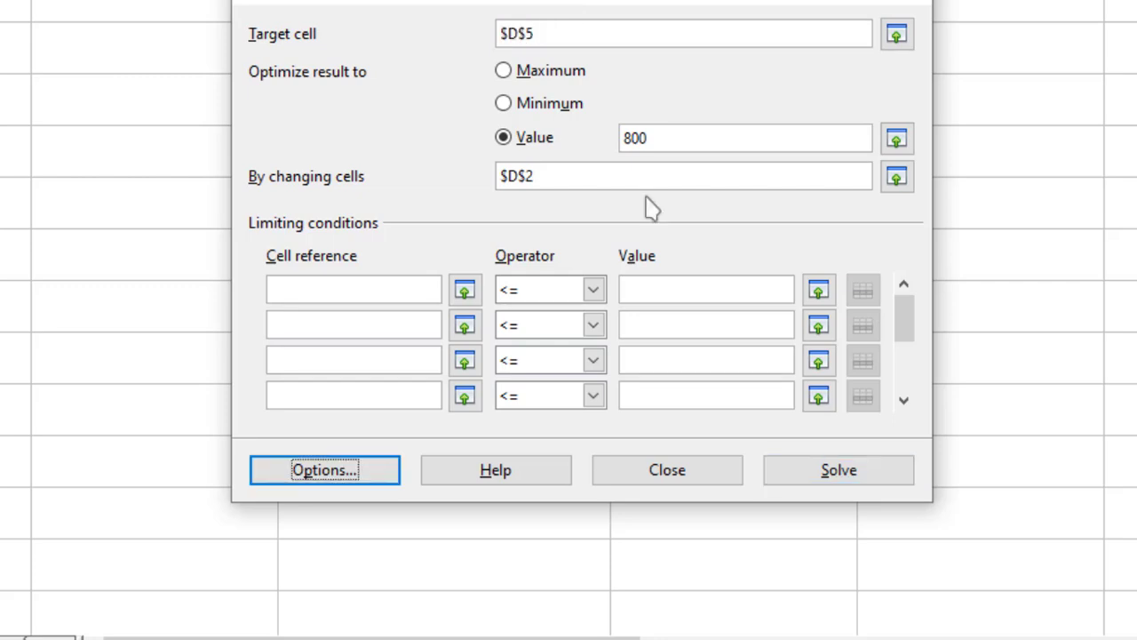
left_click(894, 180)
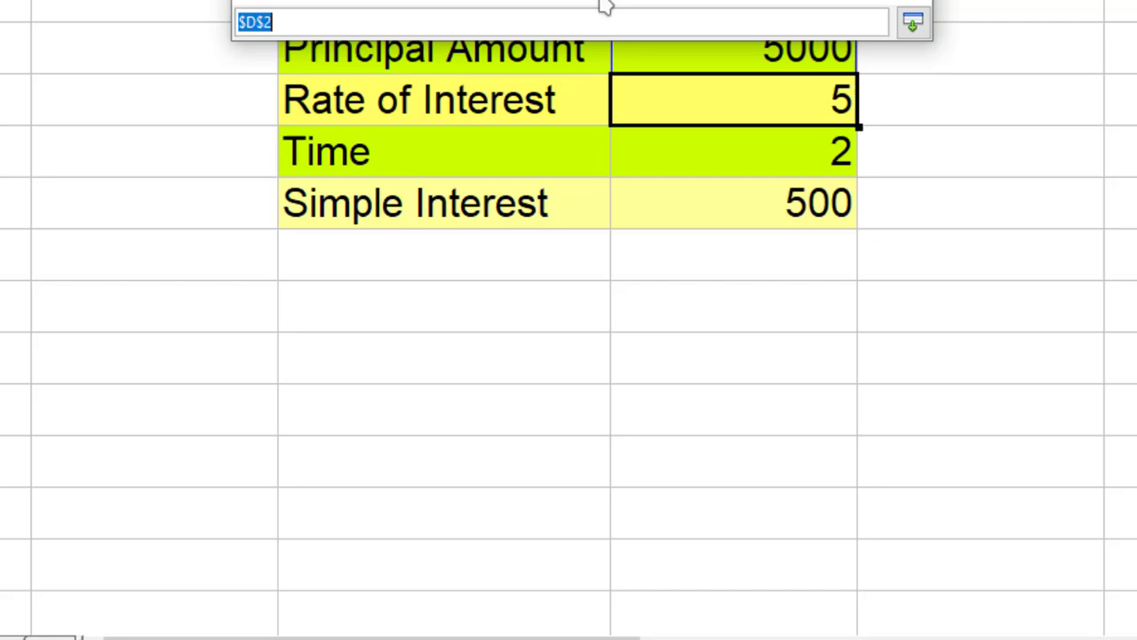
left_click_drag(604, 7, 630, 281)
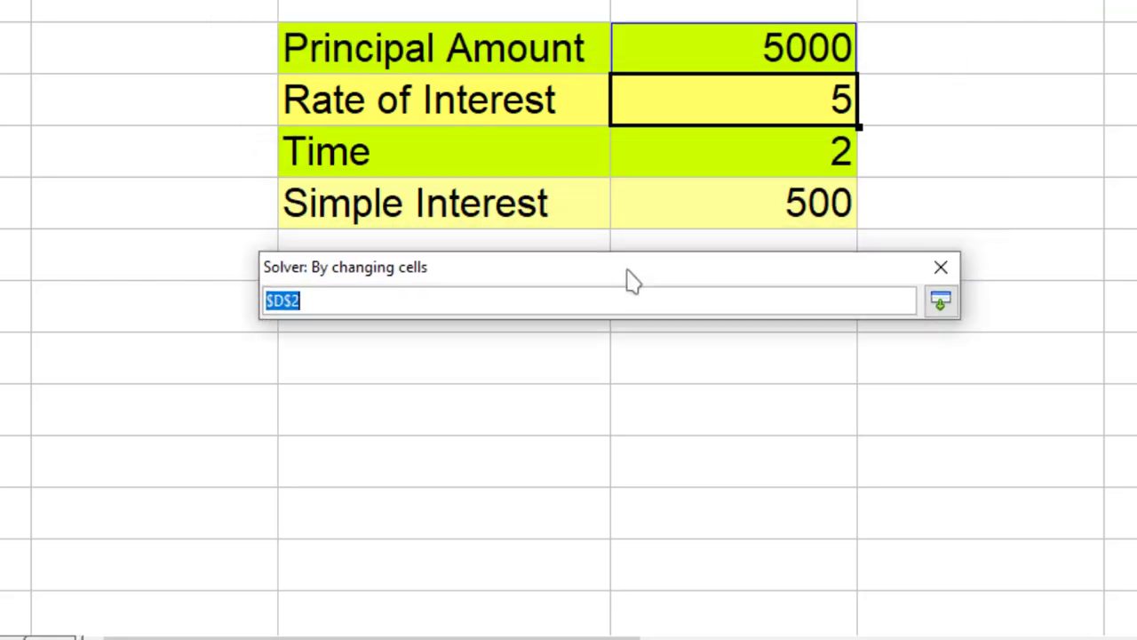
left_click(725, 53)
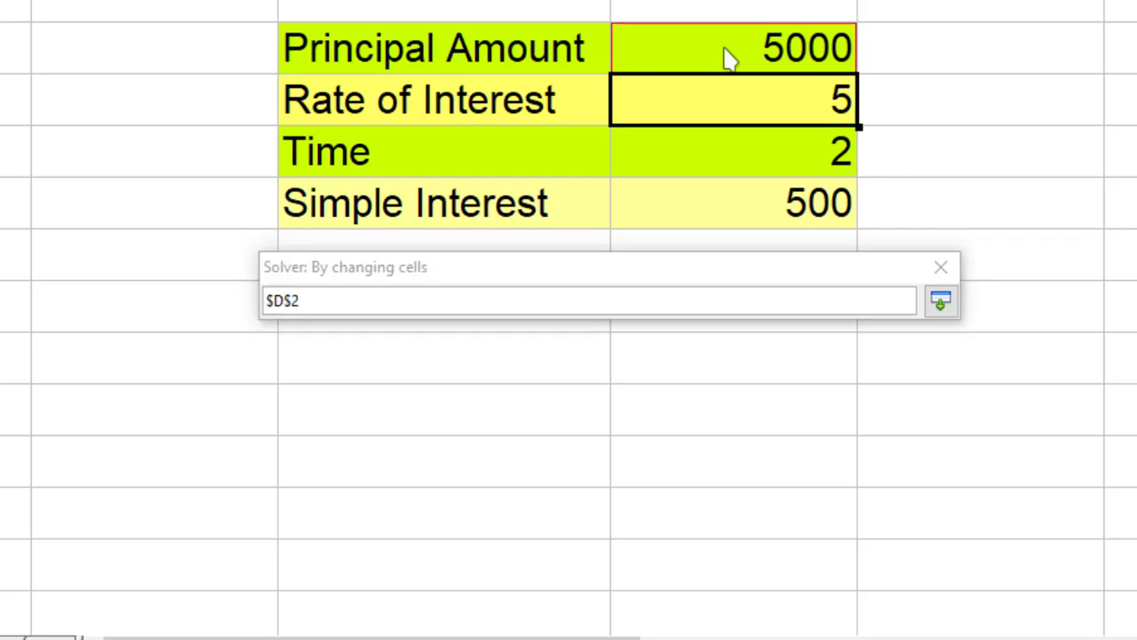
left_click_drag(725, 64, 725, 124)
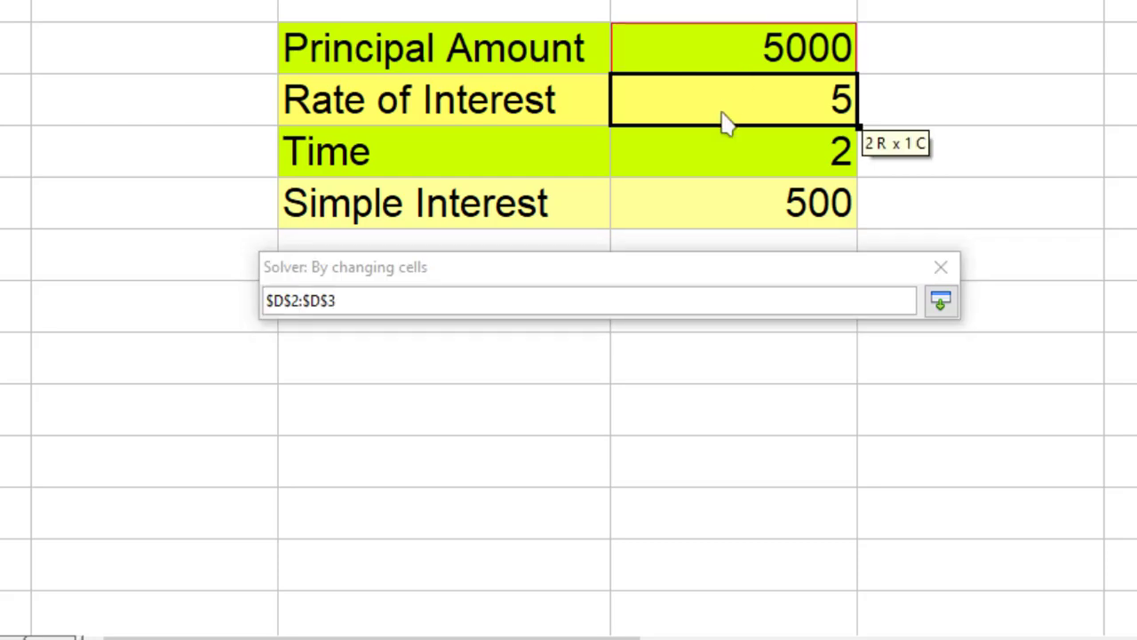
left_click_drag(716, 56, 725, 105)
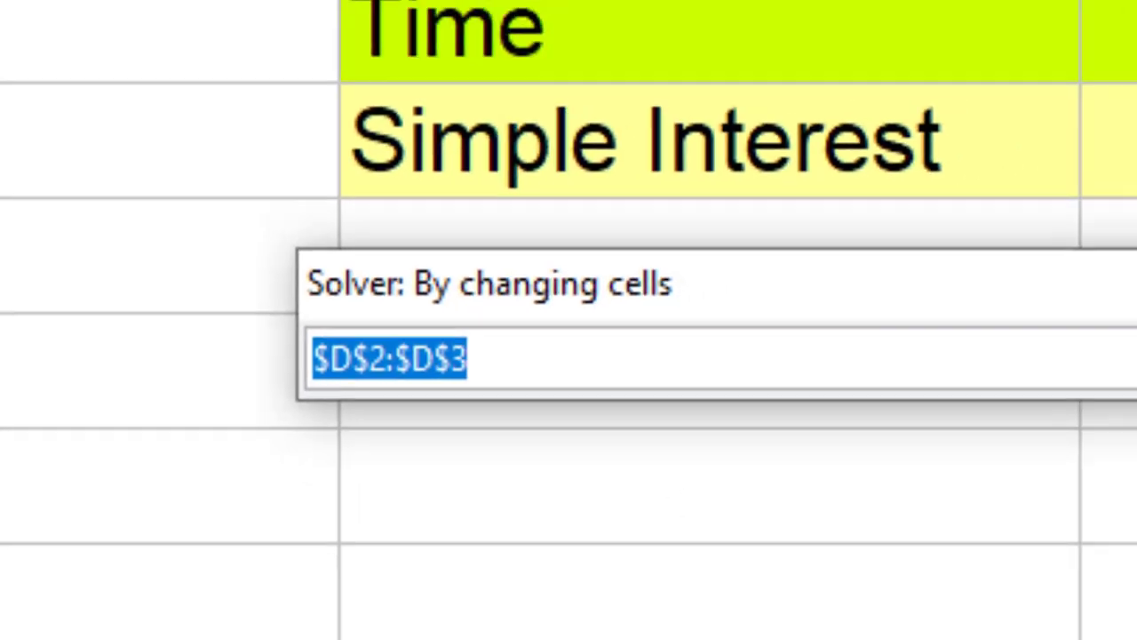
left_click(987, 376)
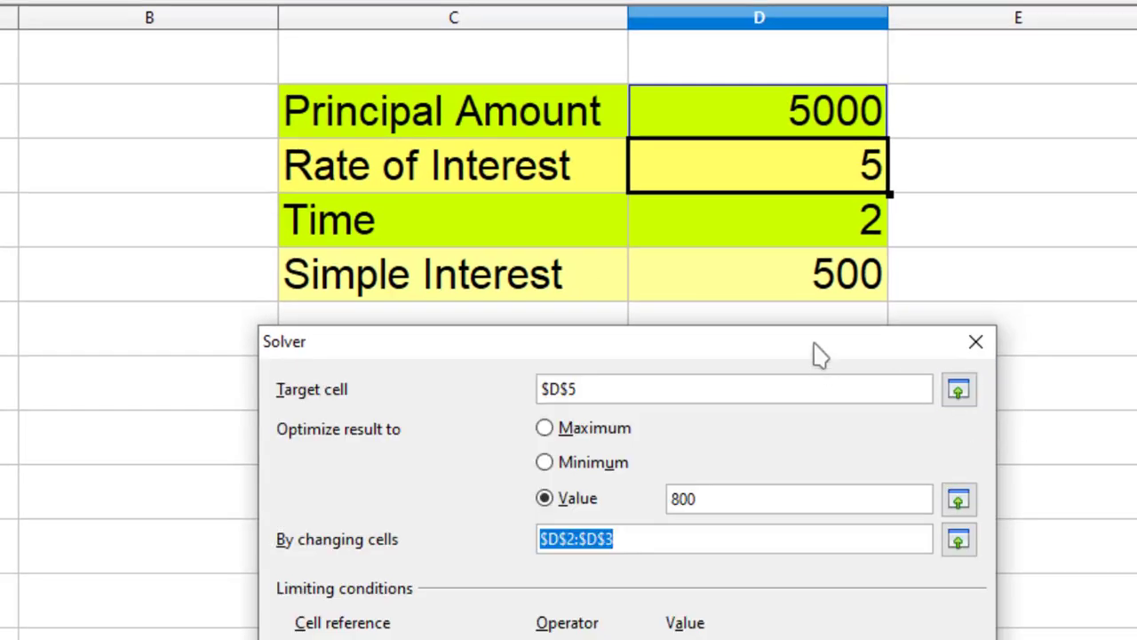
Try solving with both changing cells and keeping the result, and undo the change to the sheet
left_click_drag(819, 353, 779, 69)
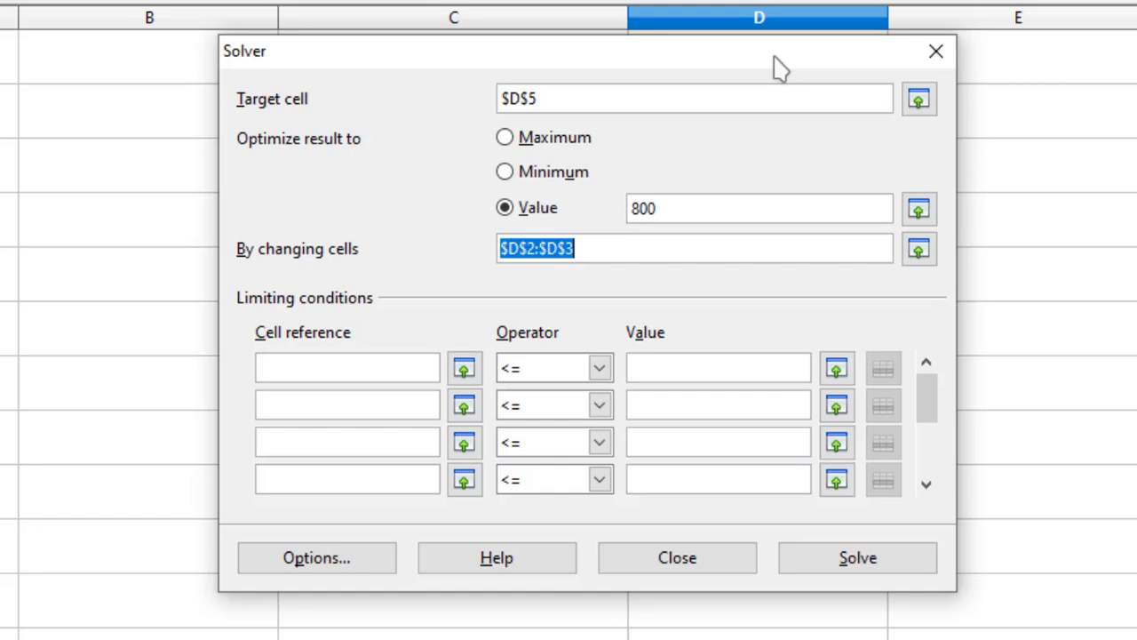
left_click(892, 568)
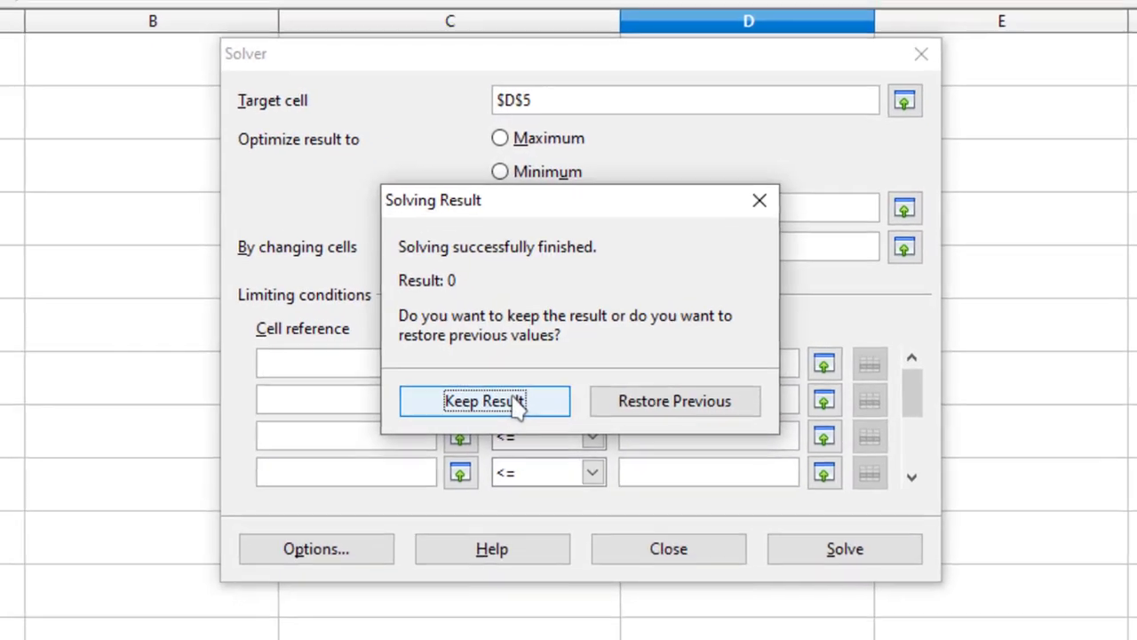
left_click(519, 395)
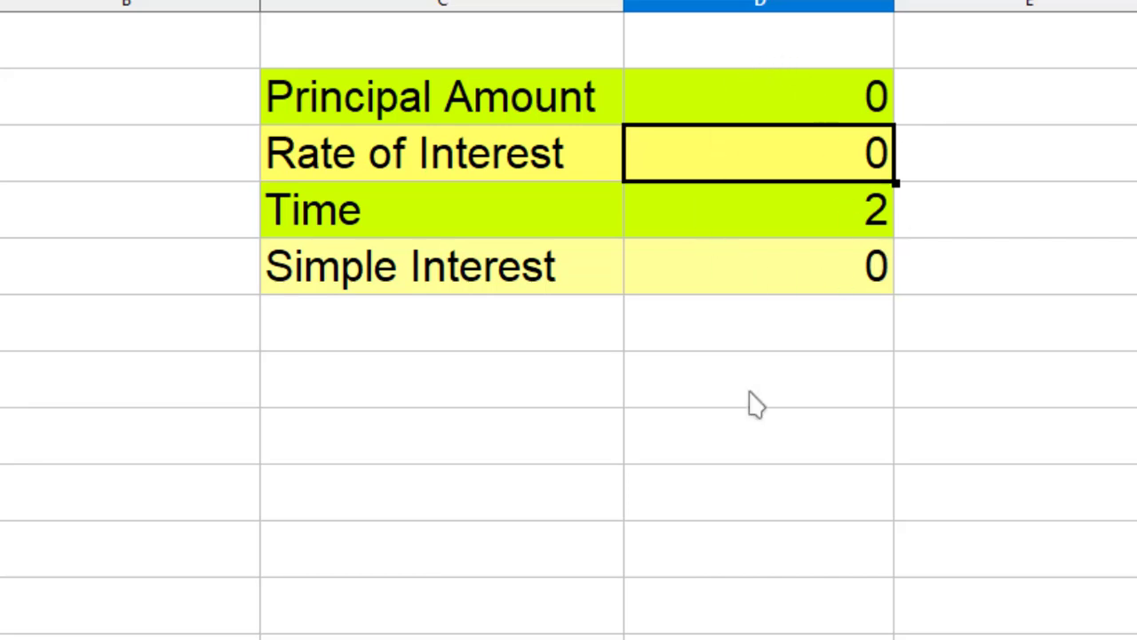
key("ctrl+z")
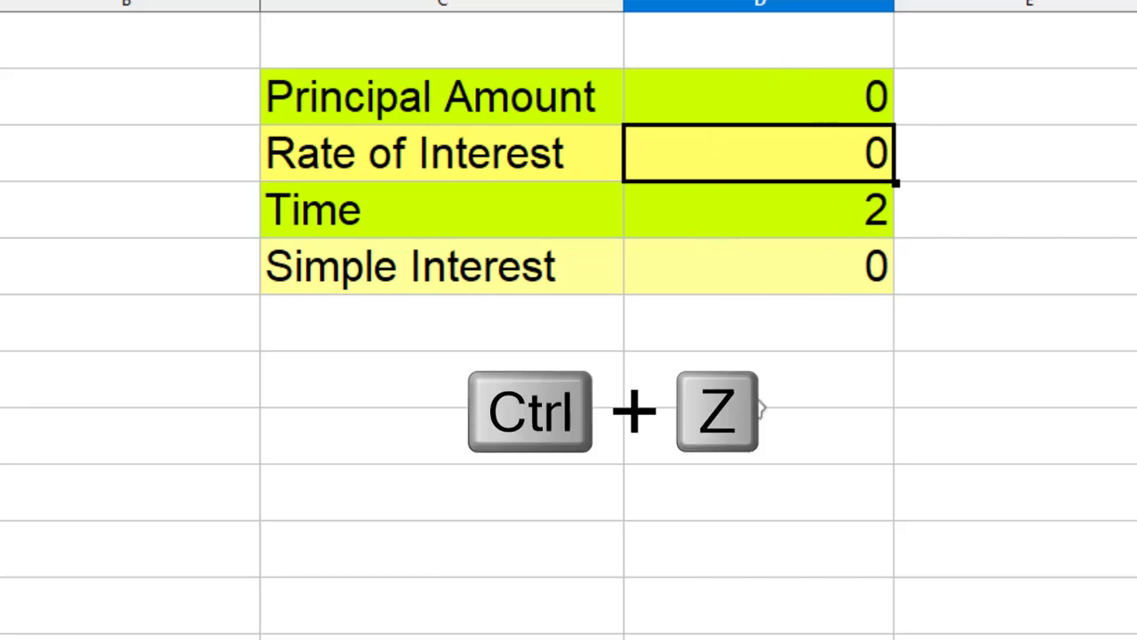
Reopen the Solver and switch its solver engine to SCO Evolutionary Algorithm in the options
key("alt+t")
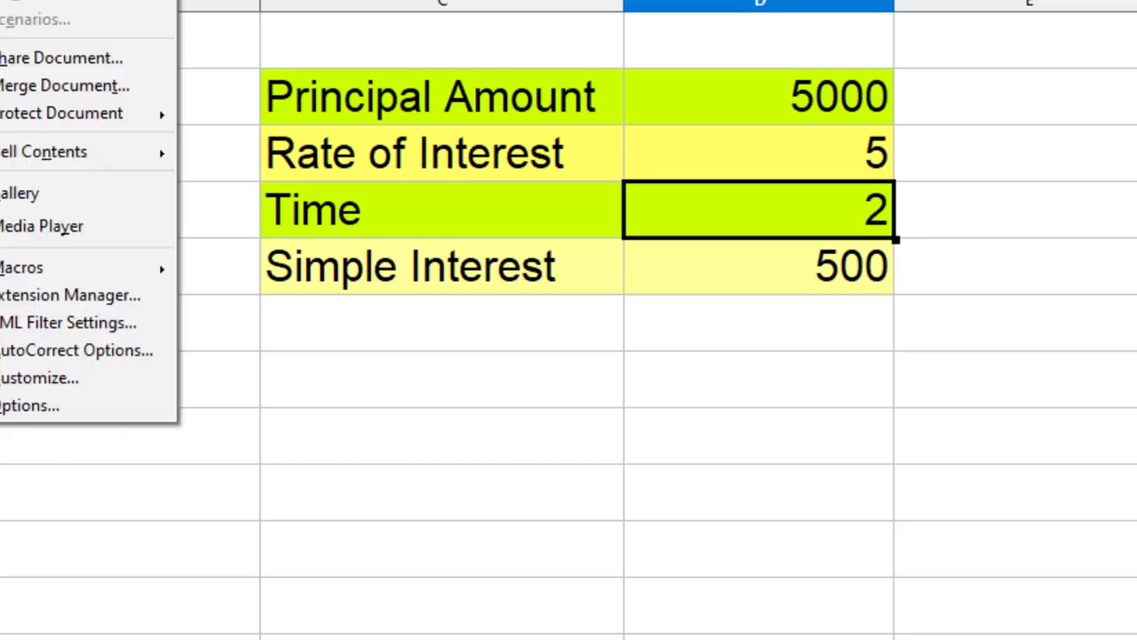
key("v")
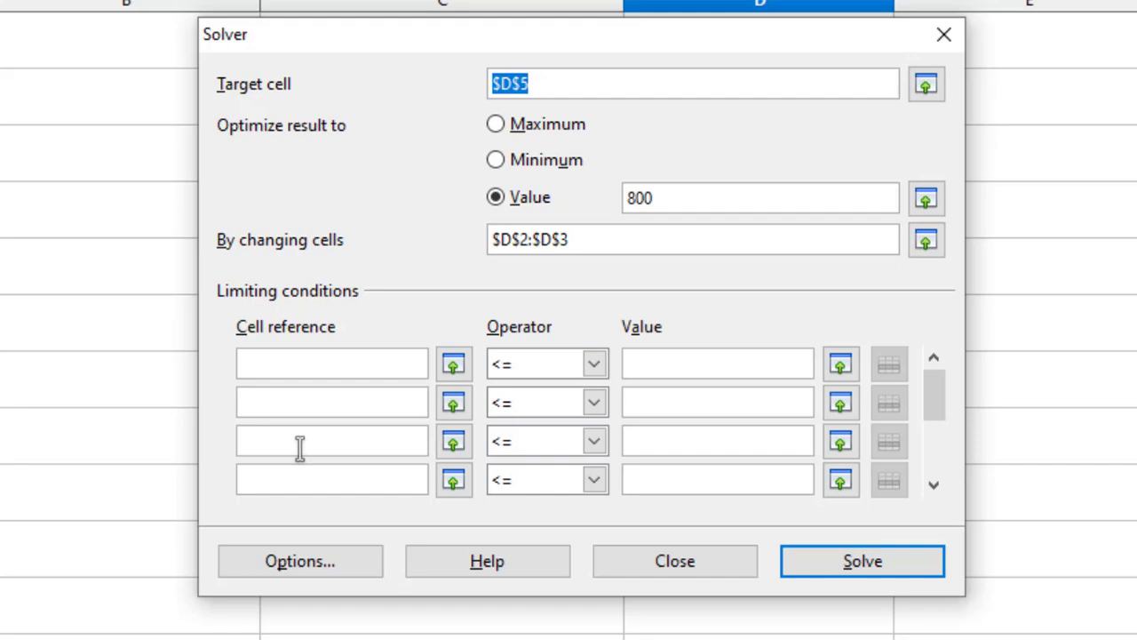
left_click(276, 562)
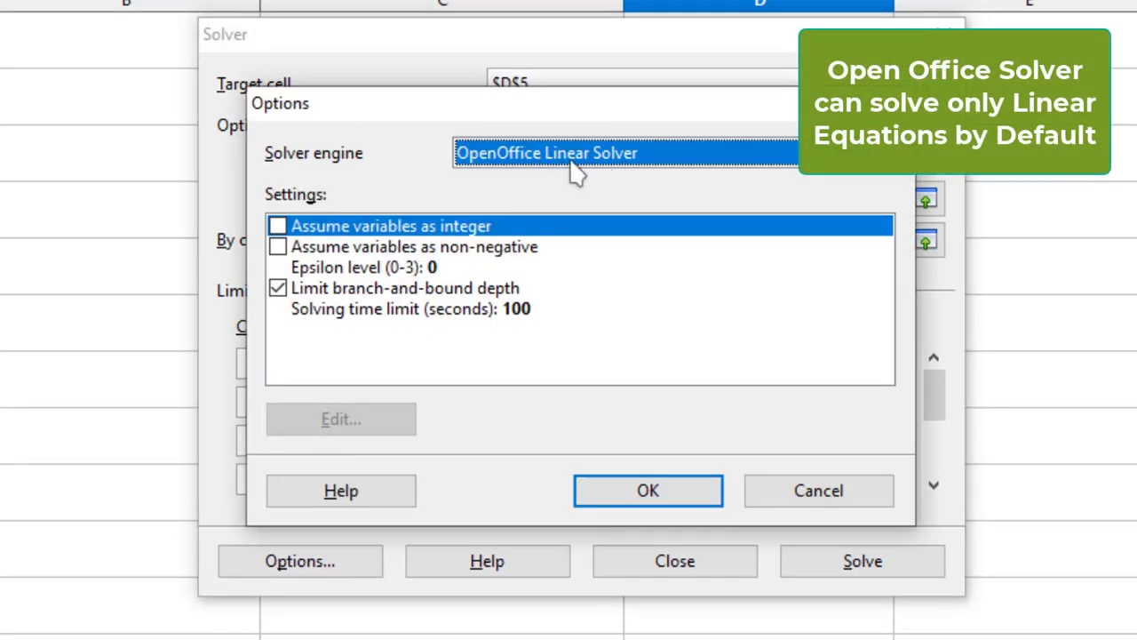
left_click(570, 160)
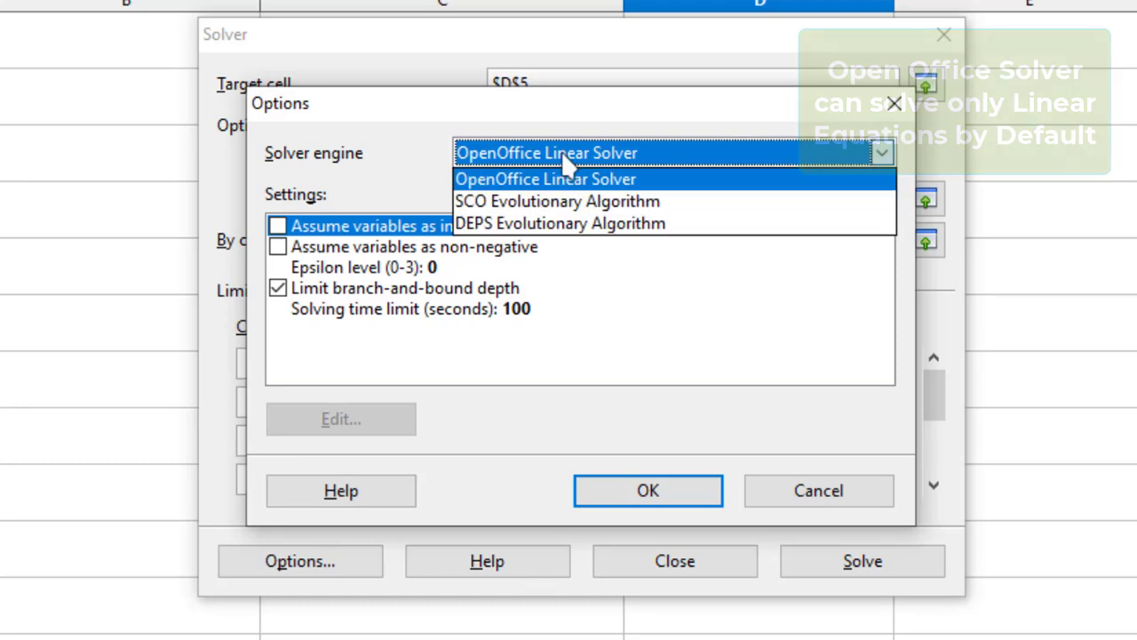
left_click(579, 202)
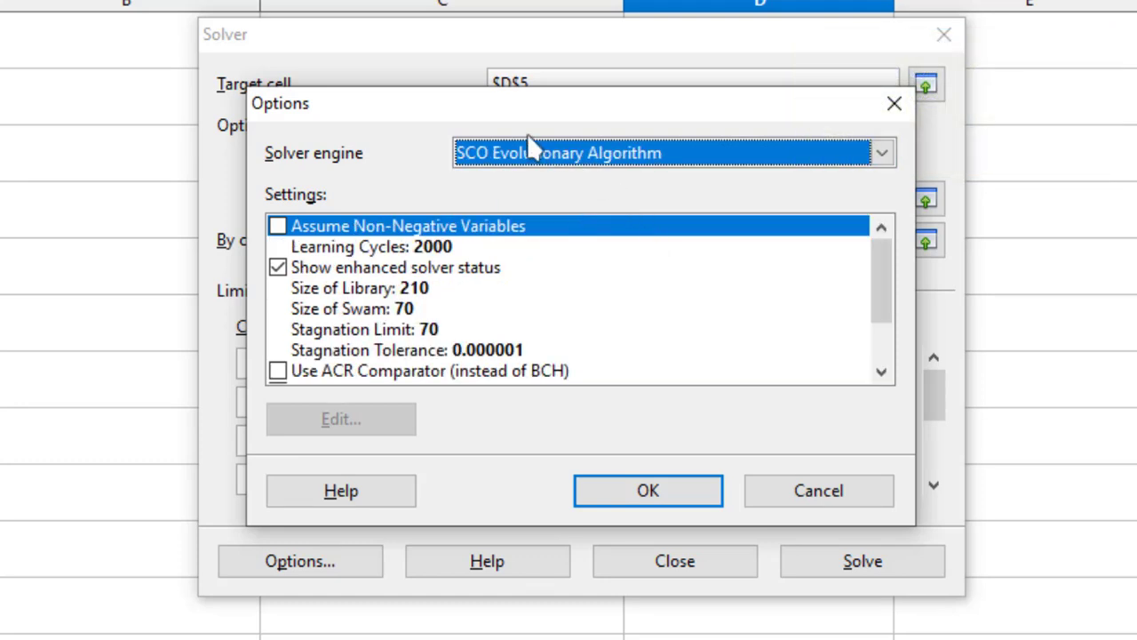
left_click(668, 499)
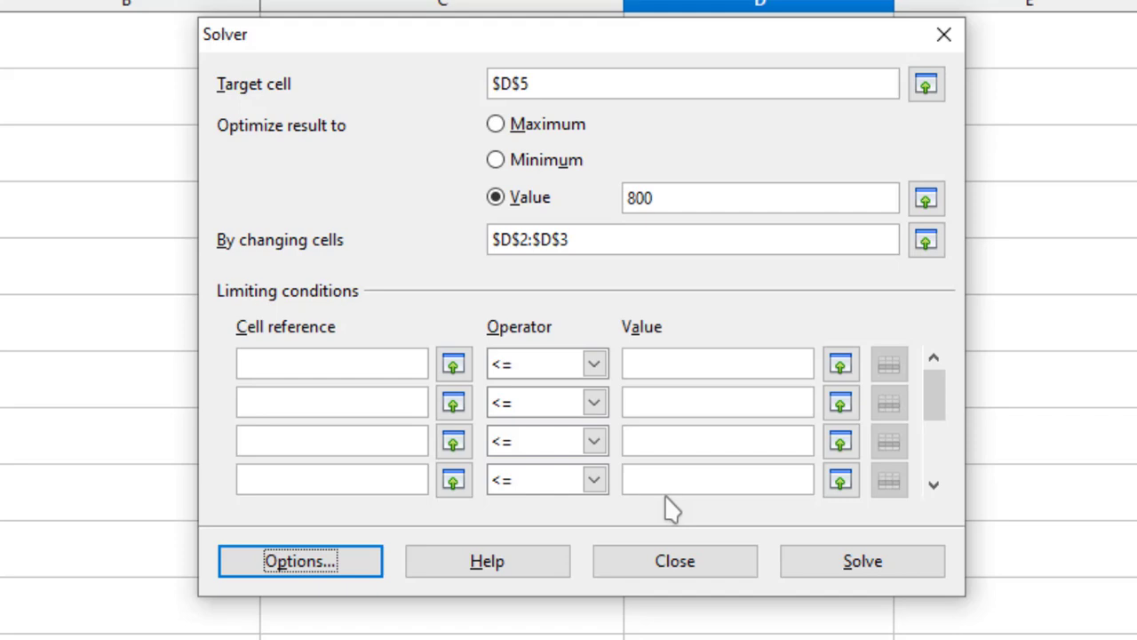
Solve for the target value with the evolutionary engine, keep the result, and check the Principal Amount and Rate of Interest cells
left_click(819, 561)
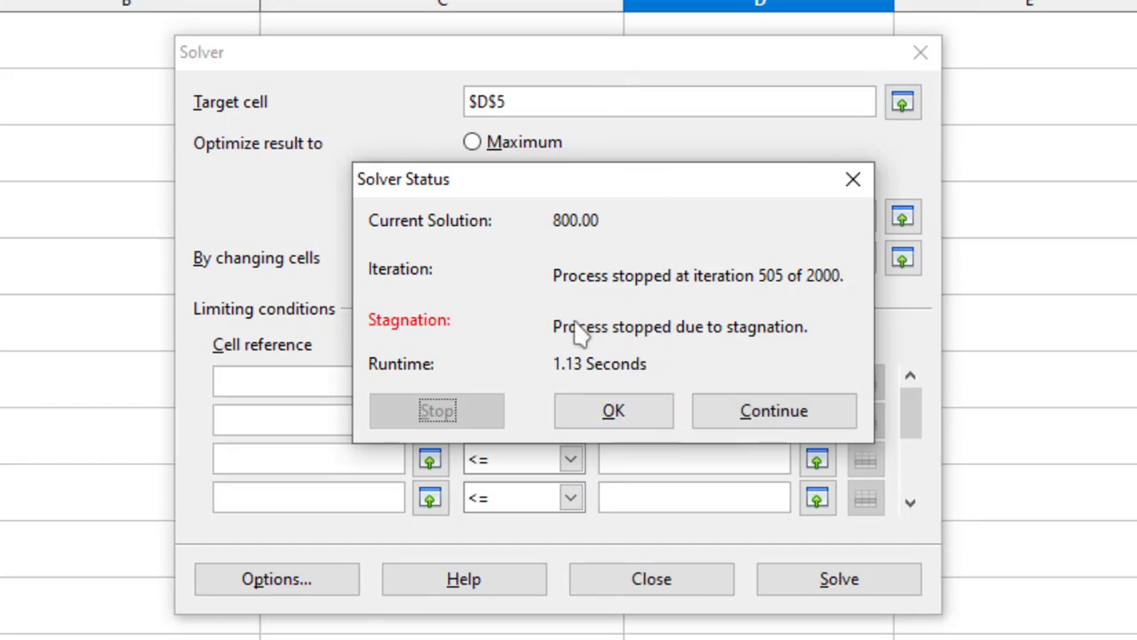
left_click(613, 416)
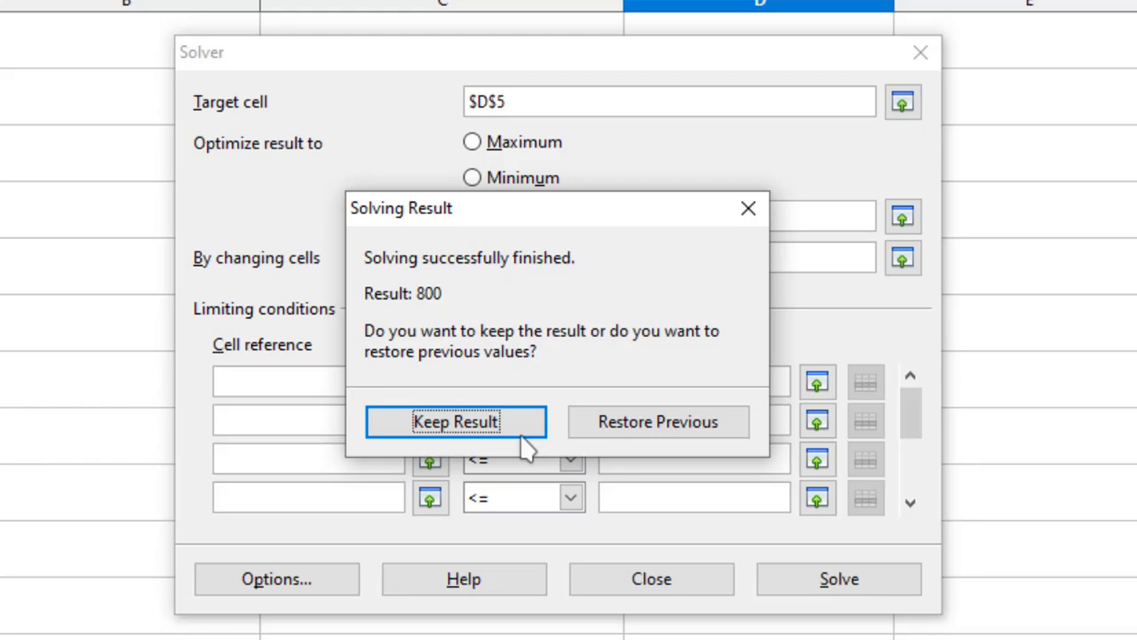
left_click(503, 424)
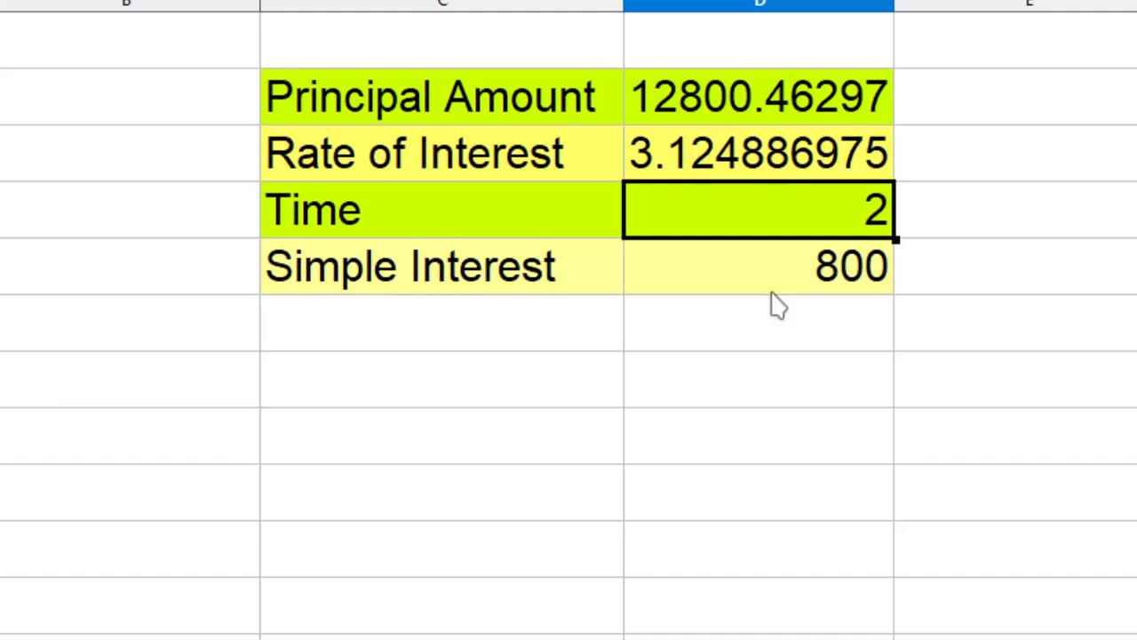
left_click(722, 113)
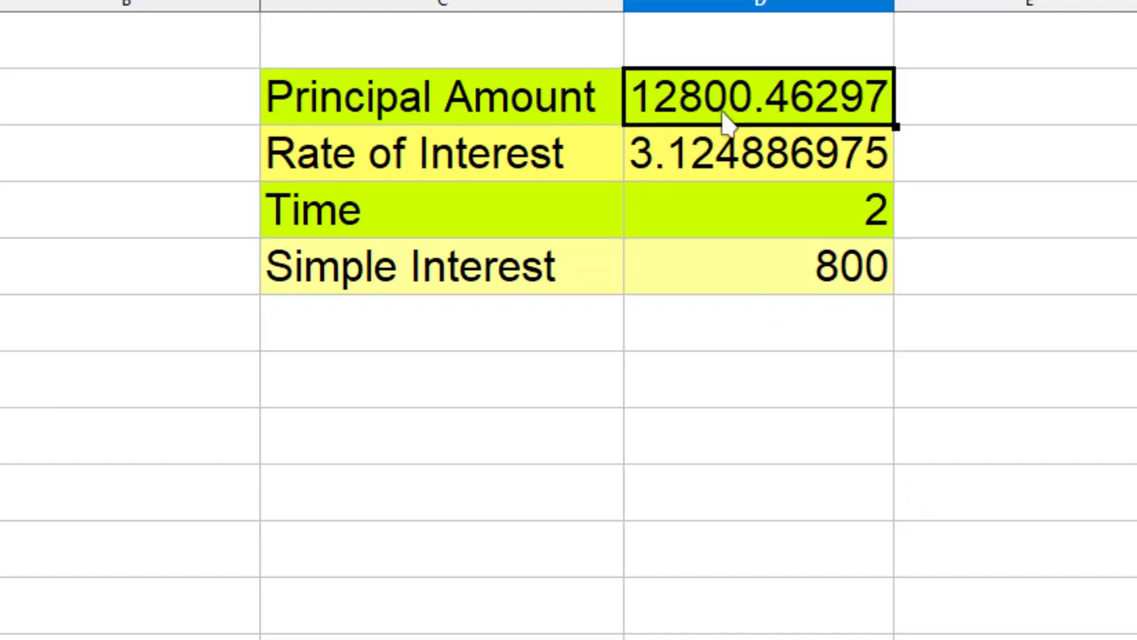
left_click(720, 177)
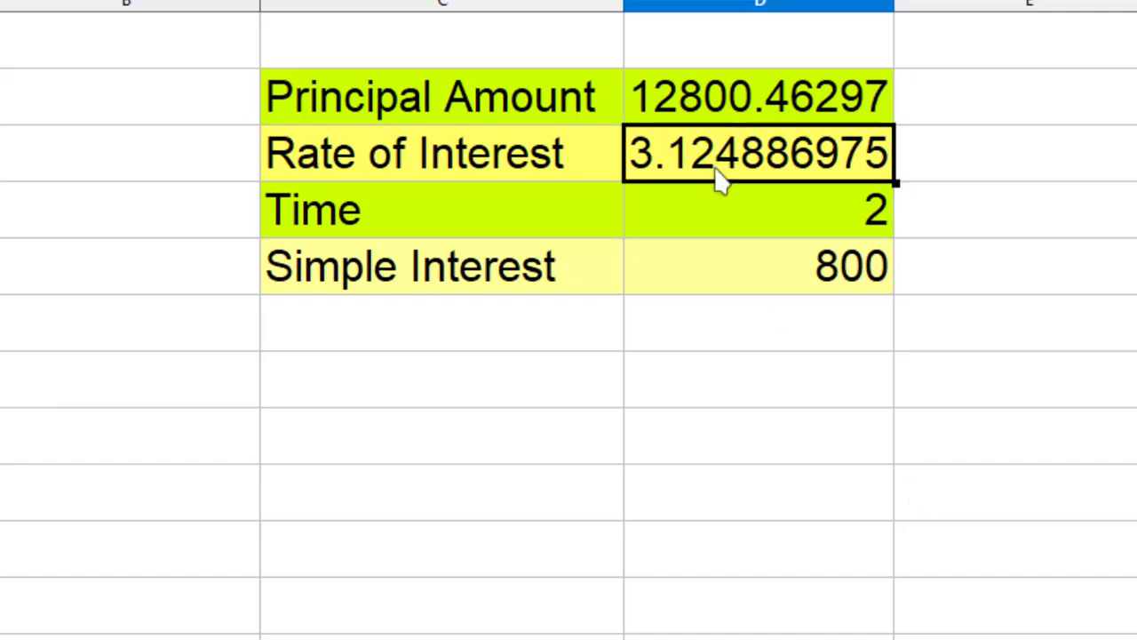
Reopen the Solver from the Simple Interest cell and review the solver engine settings in its options, cancelling without changes
left_click(724, 275)
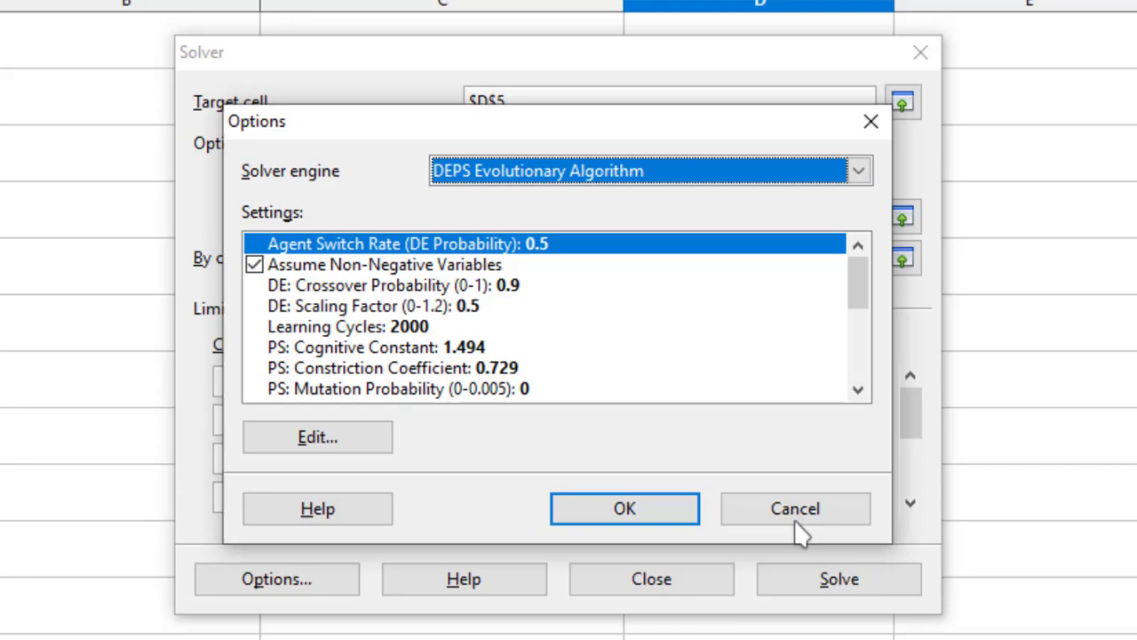
left_click(795, 516)
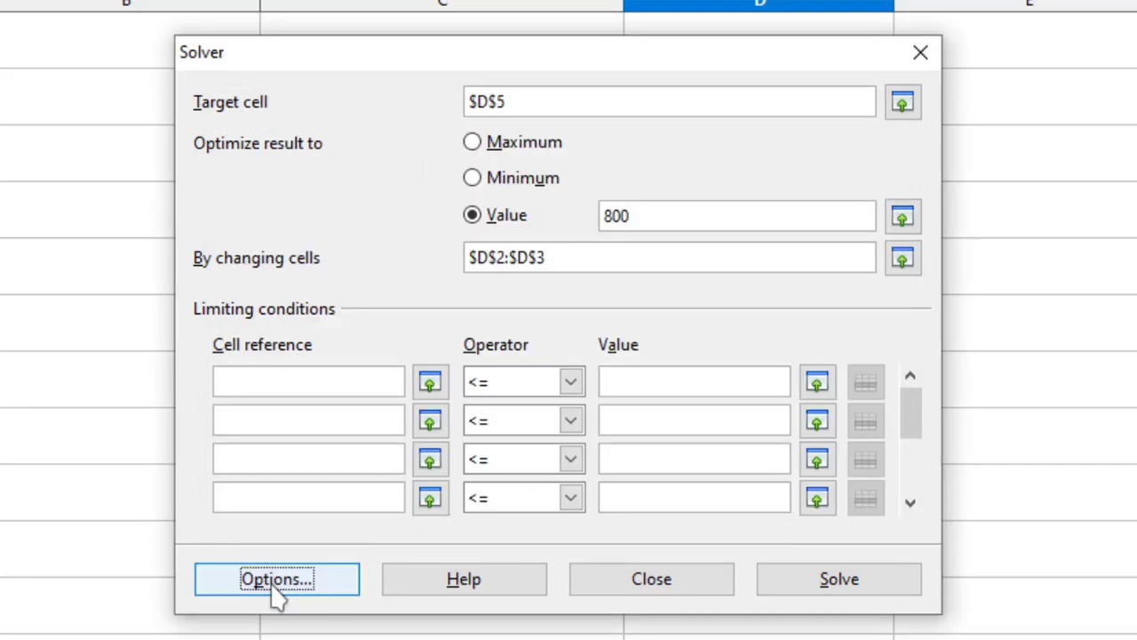
left_click(271, 582)
left_click(822, 510)
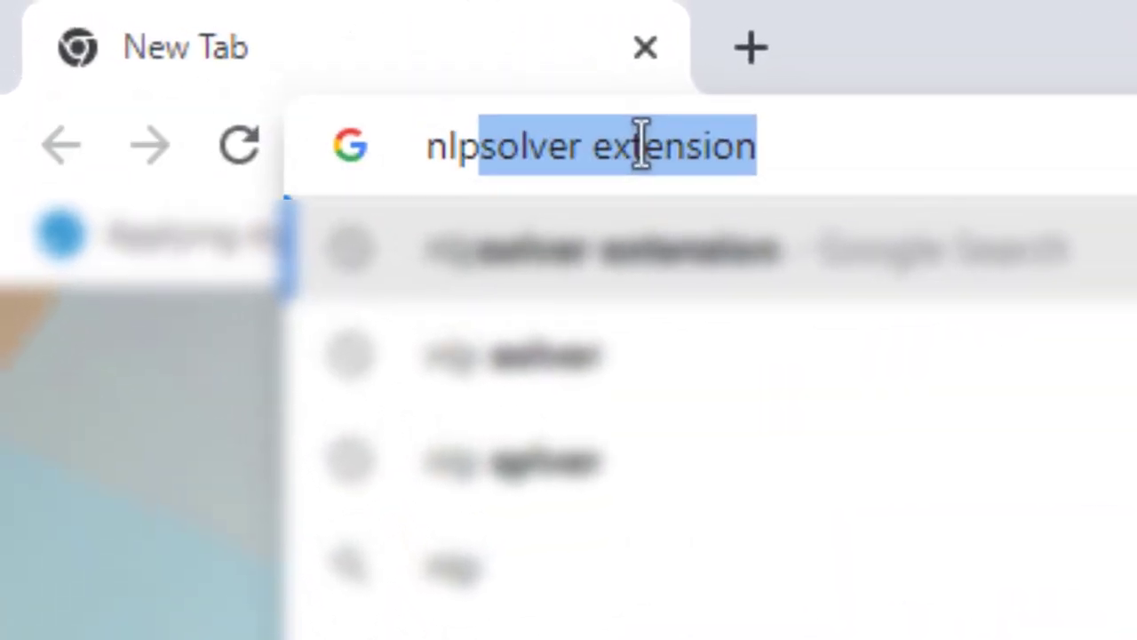
In Chrome, search for "nlpsolver extension" and view the Solver for Nonlinear Programming [BETA] download page on the OpenOffice Extensions site
type("ver")
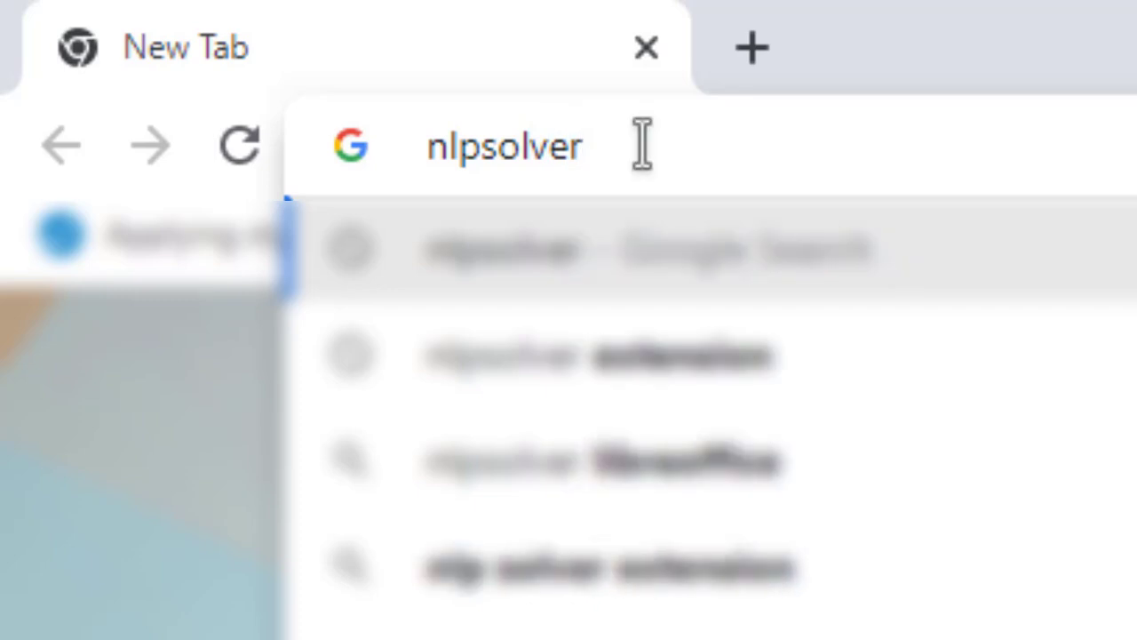
type(" extension")
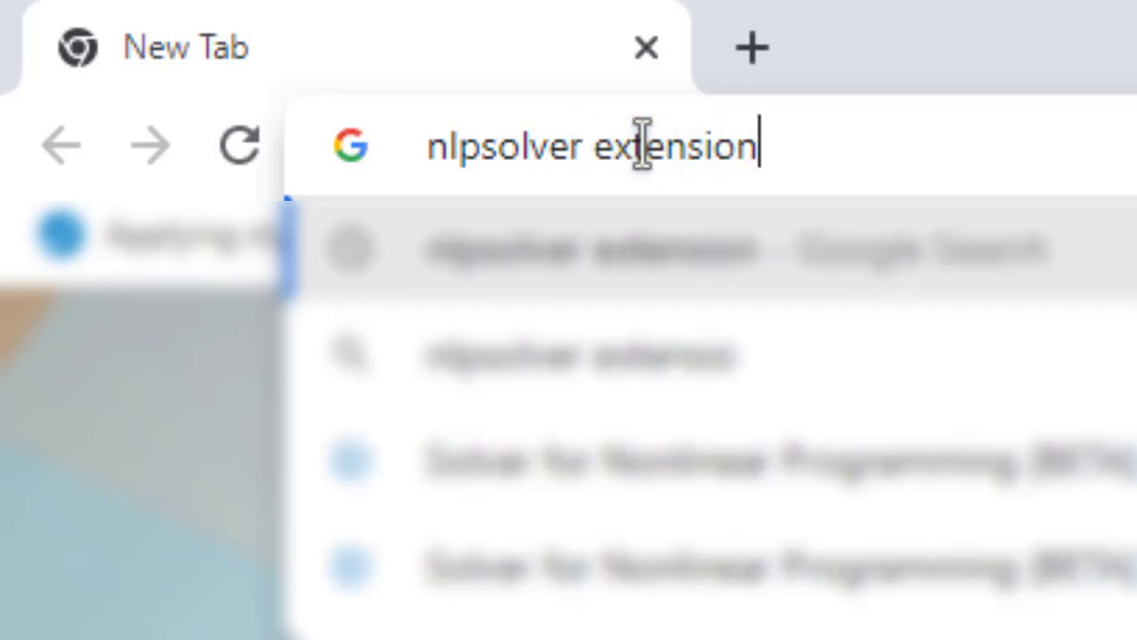
key("Return")
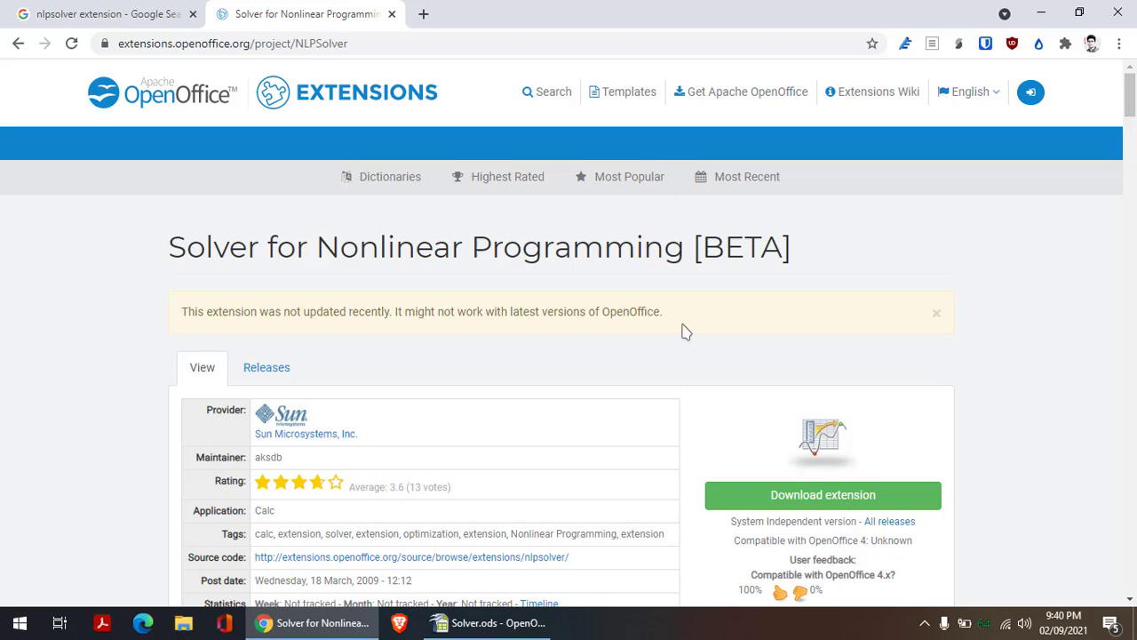
scroll(686, 327, "down", 3)
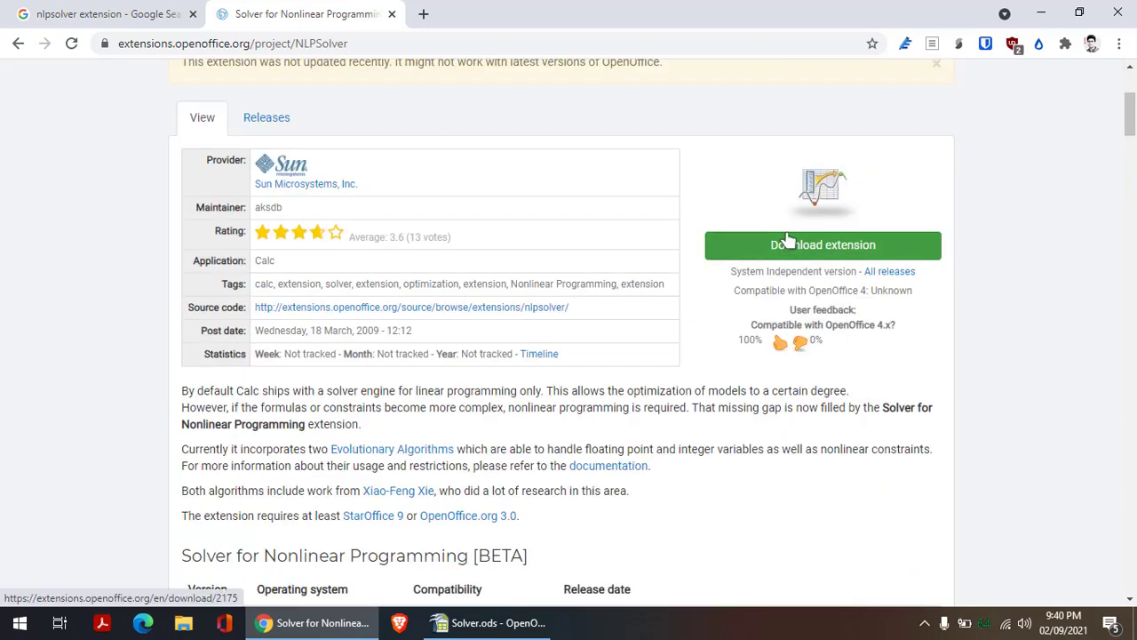
Switch back to OpenOffice Calc, reopen the Solver and add a limiting condition that Principal Amount D2 is <= 10000
key("alt+Tab")
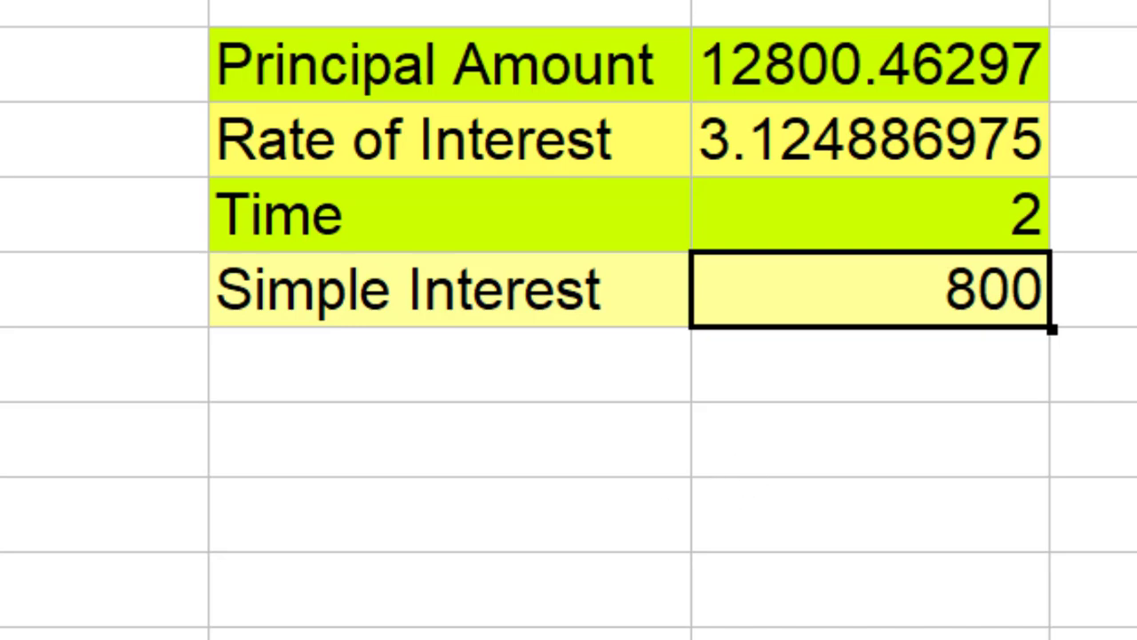
left_click(4, 5)
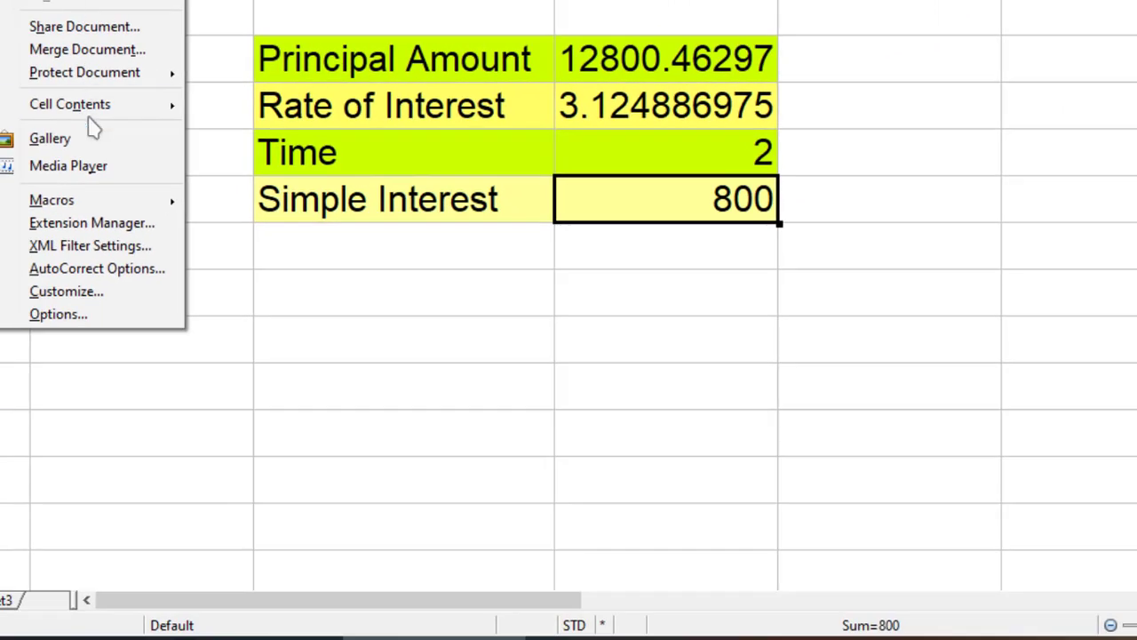
left_click(83, 4)
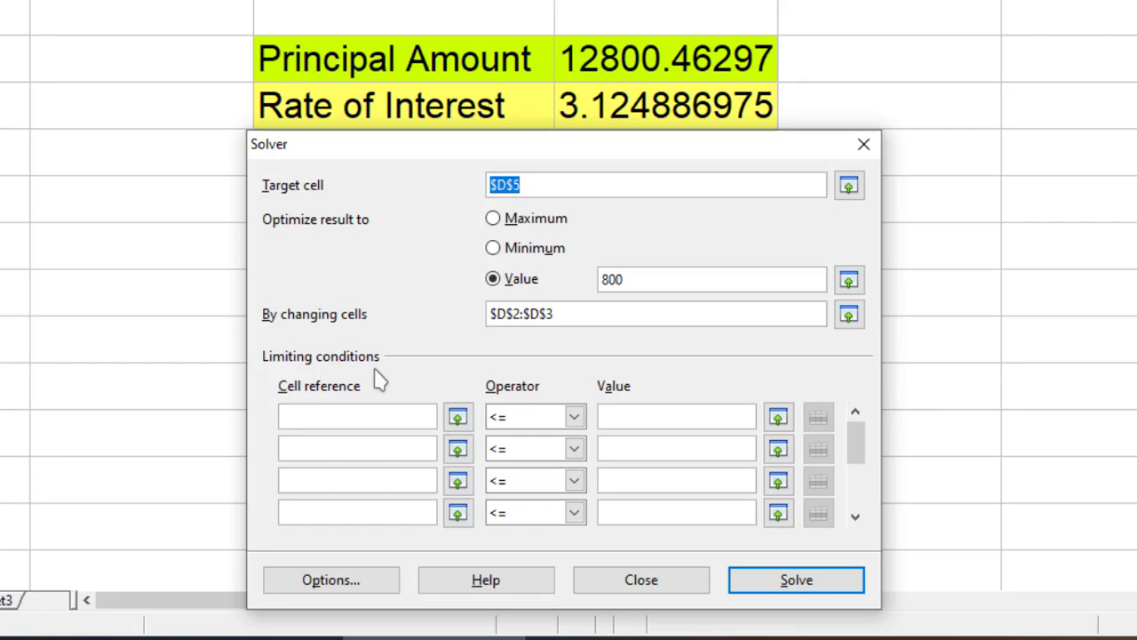
left_click(457, 417)
left_click(604, 63)
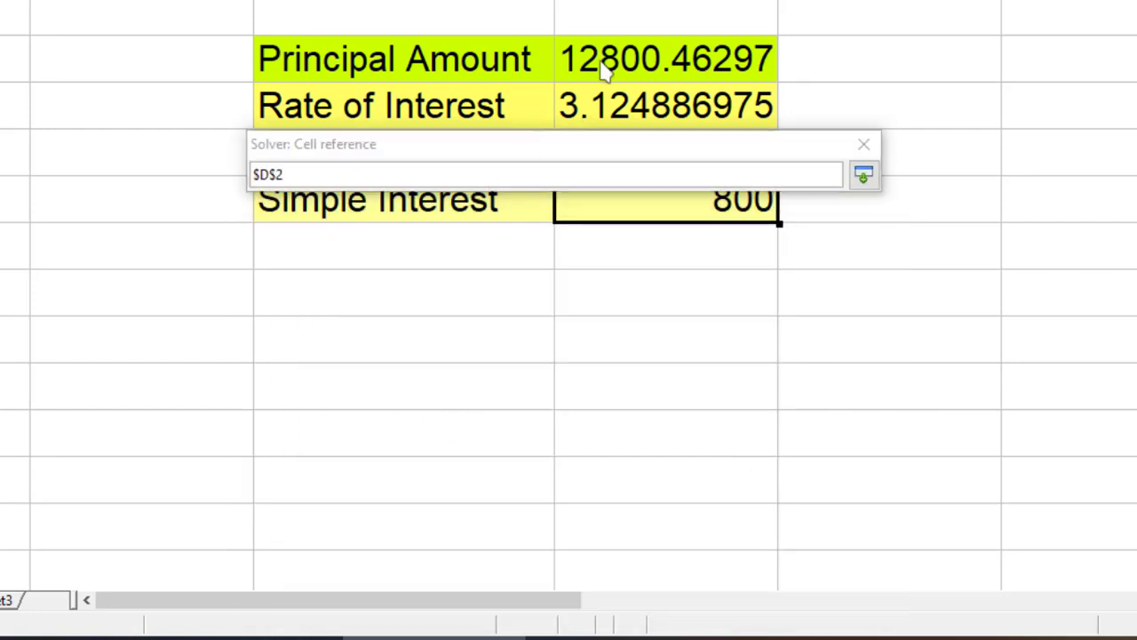
left_click(862, 176)
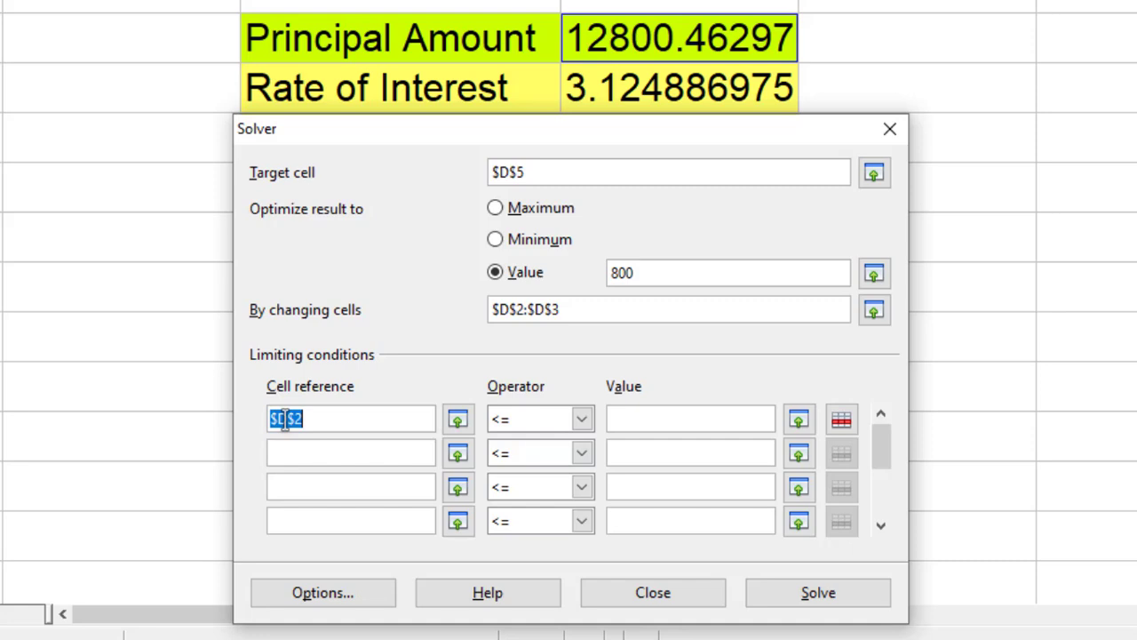
left_click(538, 421)
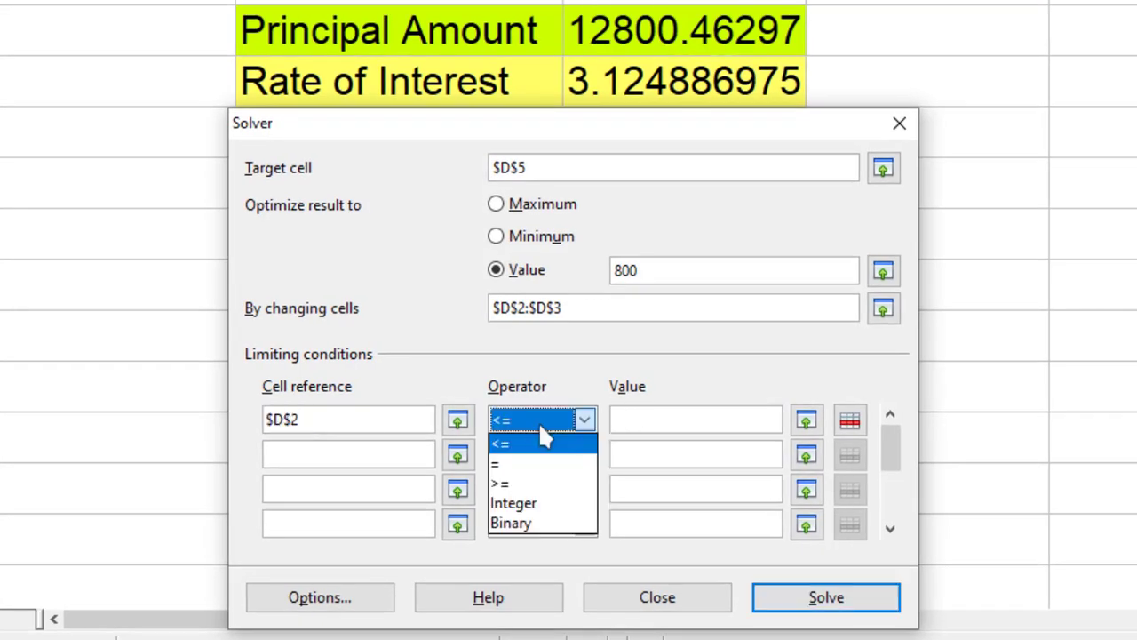
left_click(538, 439)
left_click(642, 411)
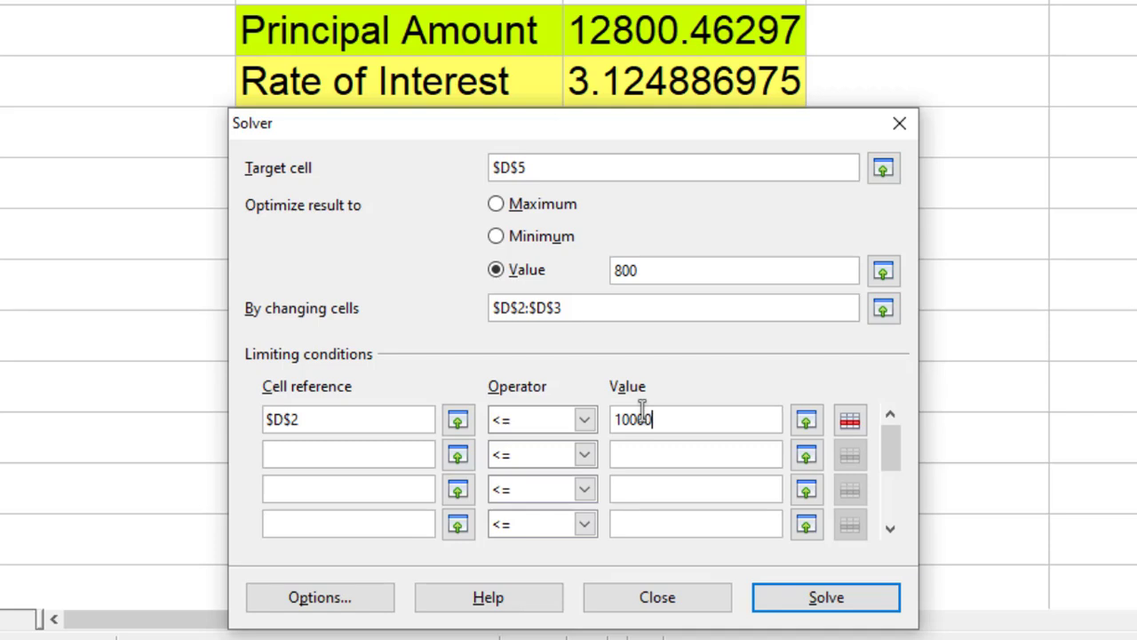
type("10000")
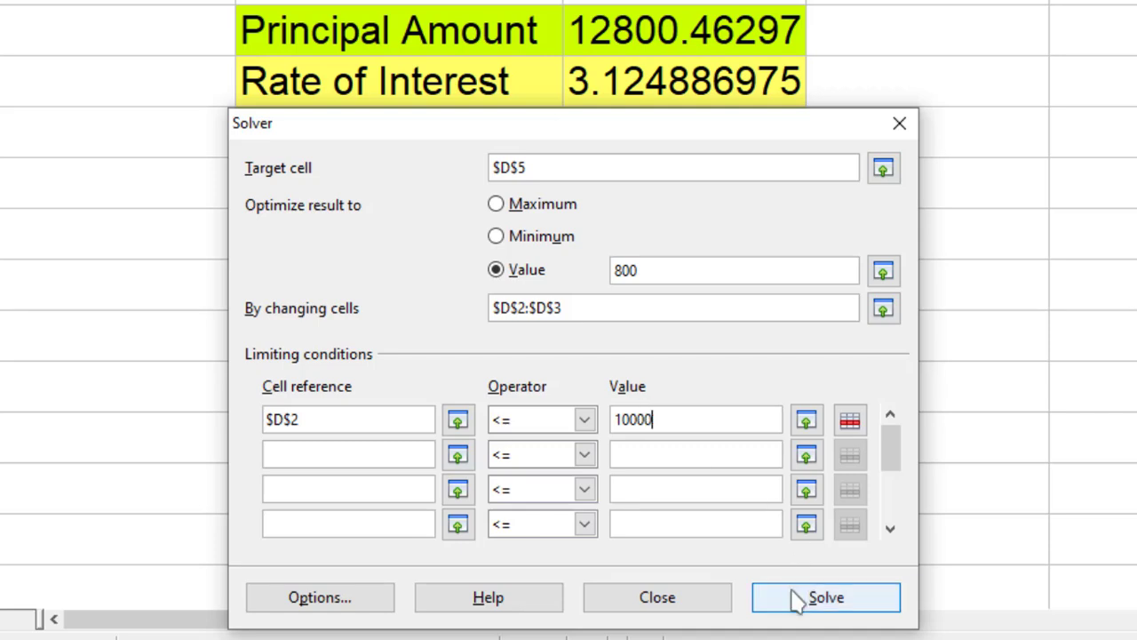
Solve with the upper limit on Principal Amount and keep the result
left_click(790, 591)
left_click(562, 317)
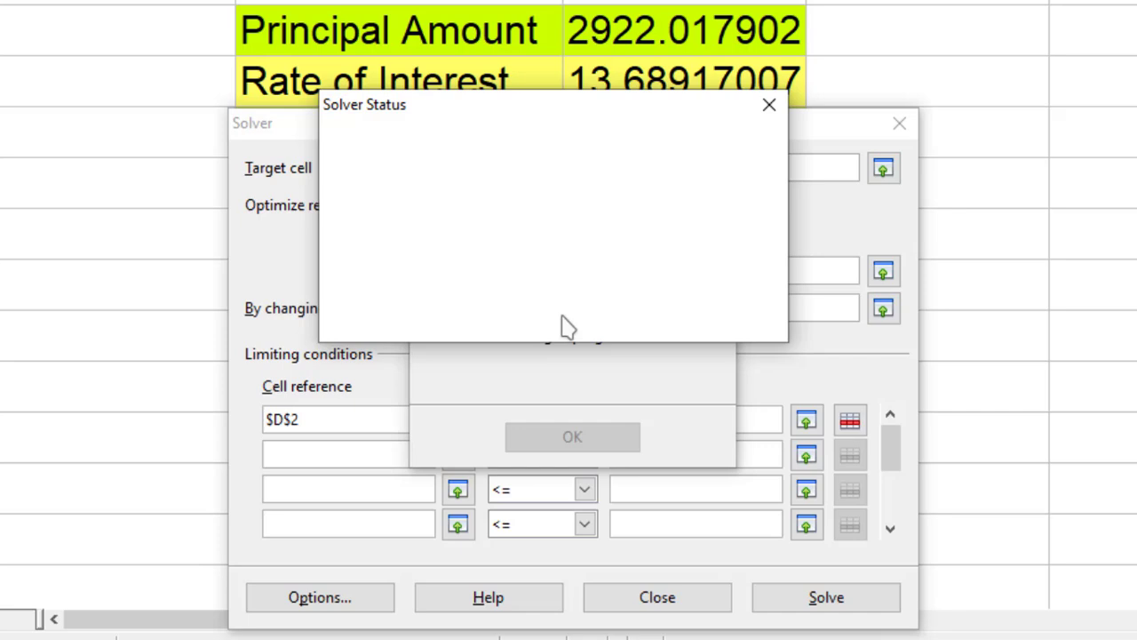
left_click(524, 456)
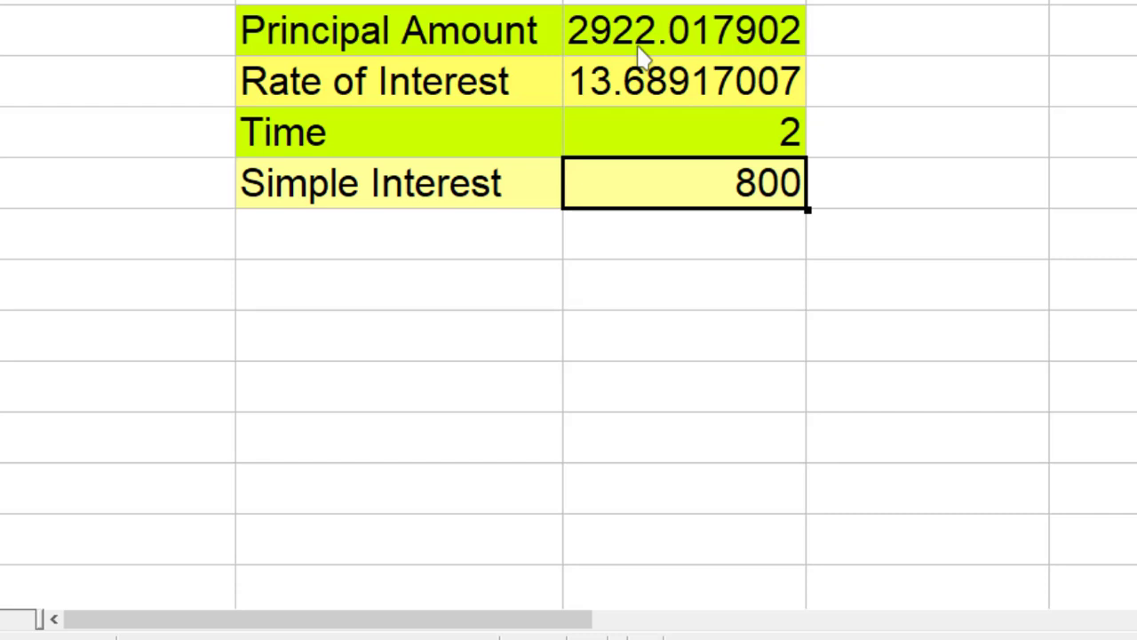
Reopen the Solver and add a second limiting condition that Principal Amount D2 is >= 7000
key("alt+t")
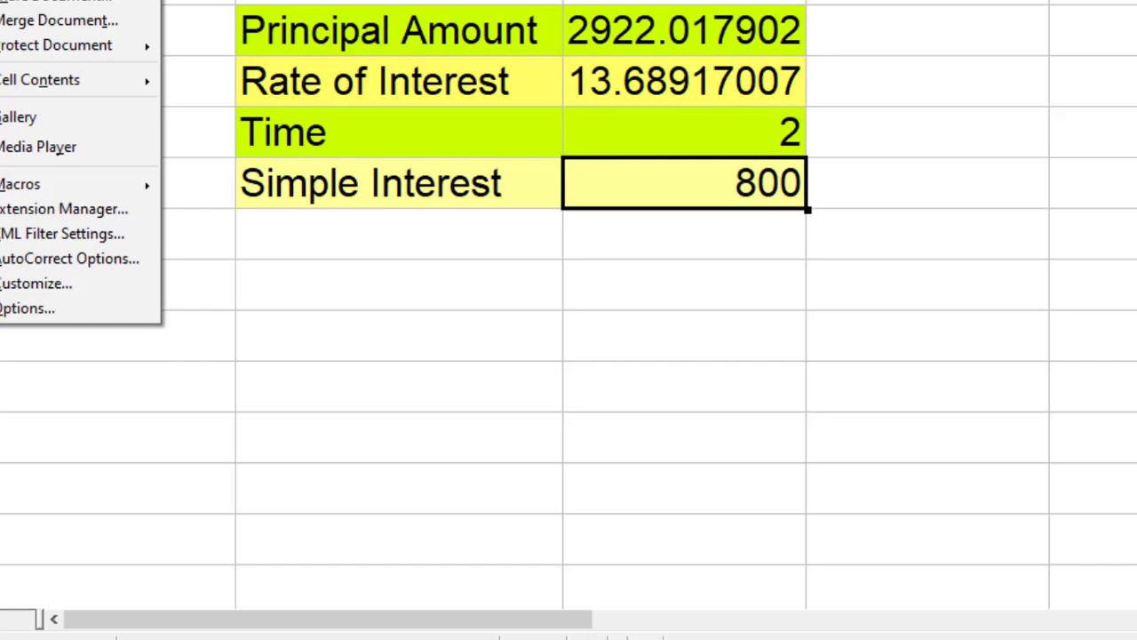
key("v")
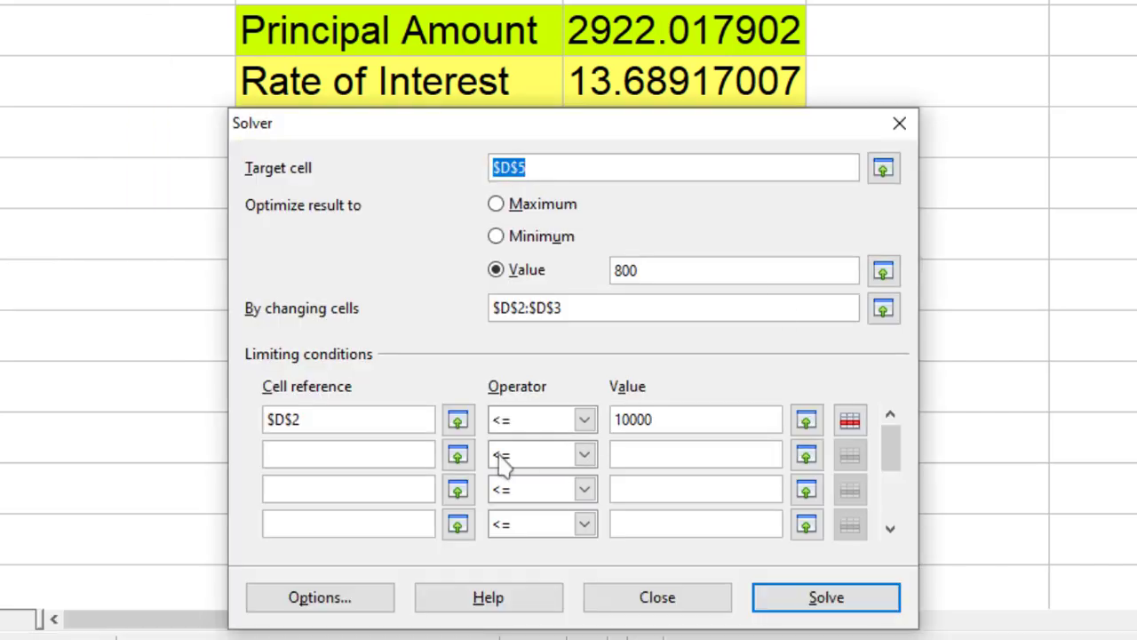
left_click(457, 455)
left_click(609, 55)
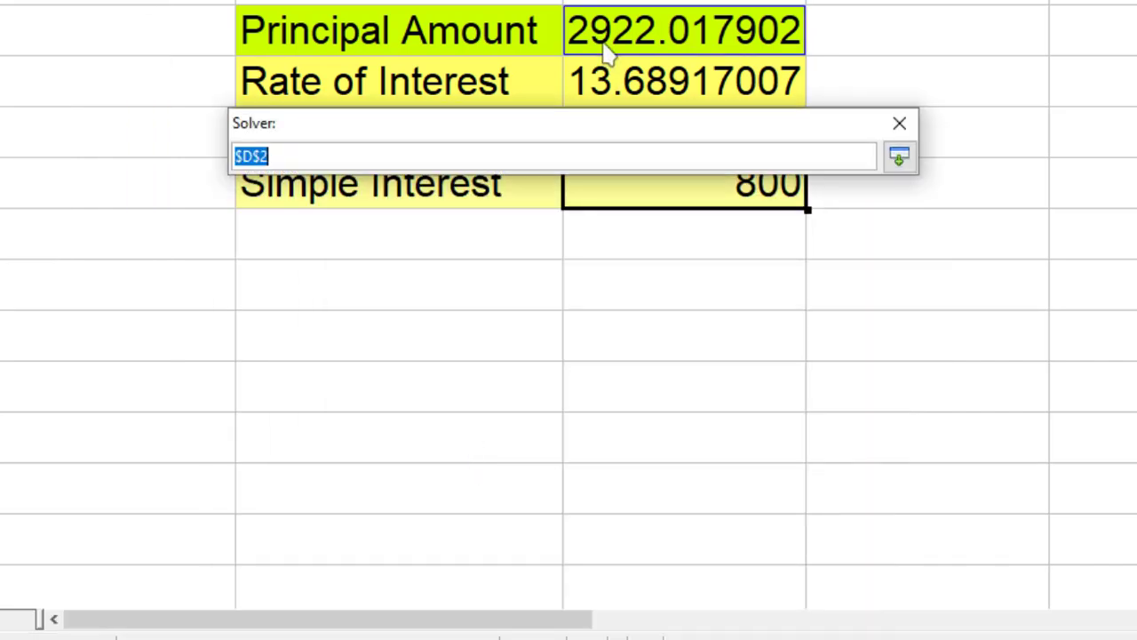
left_click(901, 162)
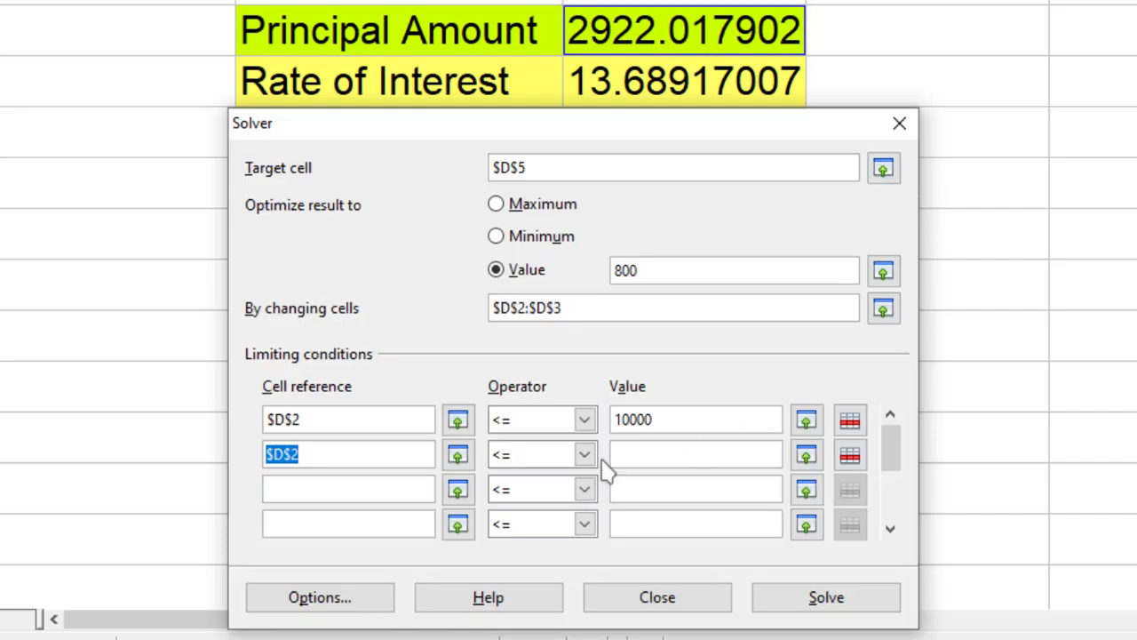
left_click(585, 455)
left_click(558, 518)
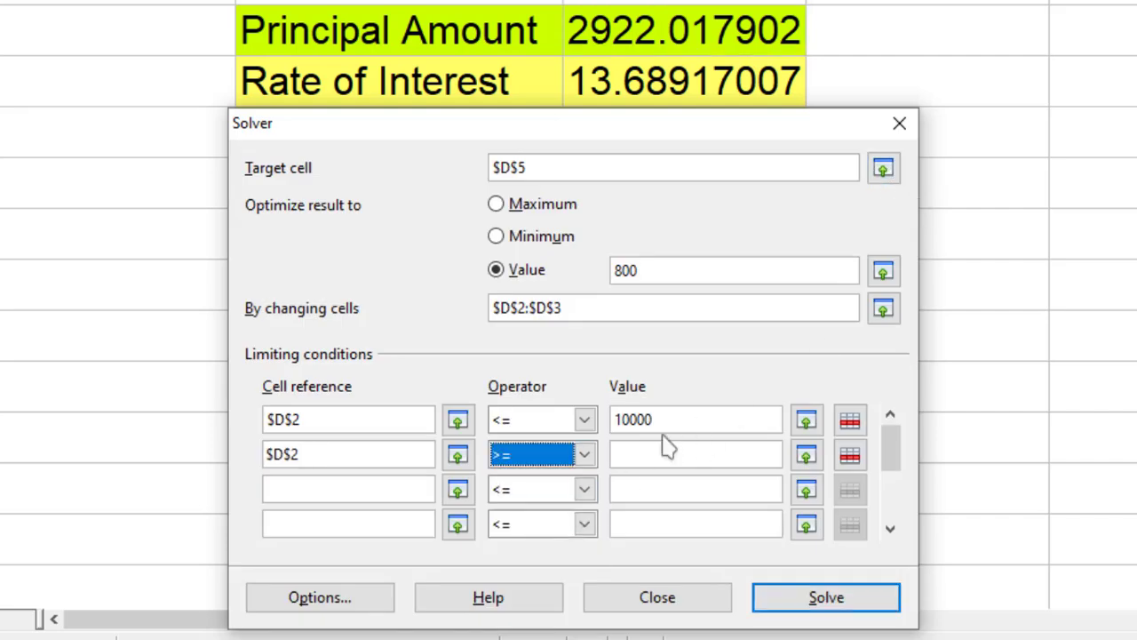
left_click(658, 451)
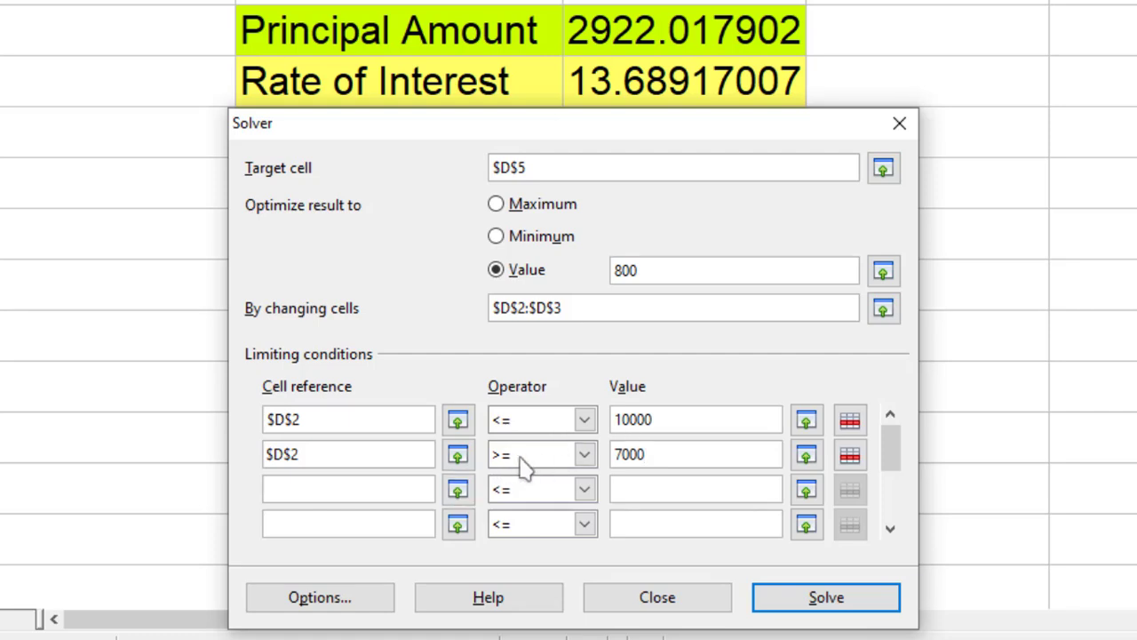
Solve with both the upper and lower limits on Principal Amount and keep the result
left_click(794, 602)
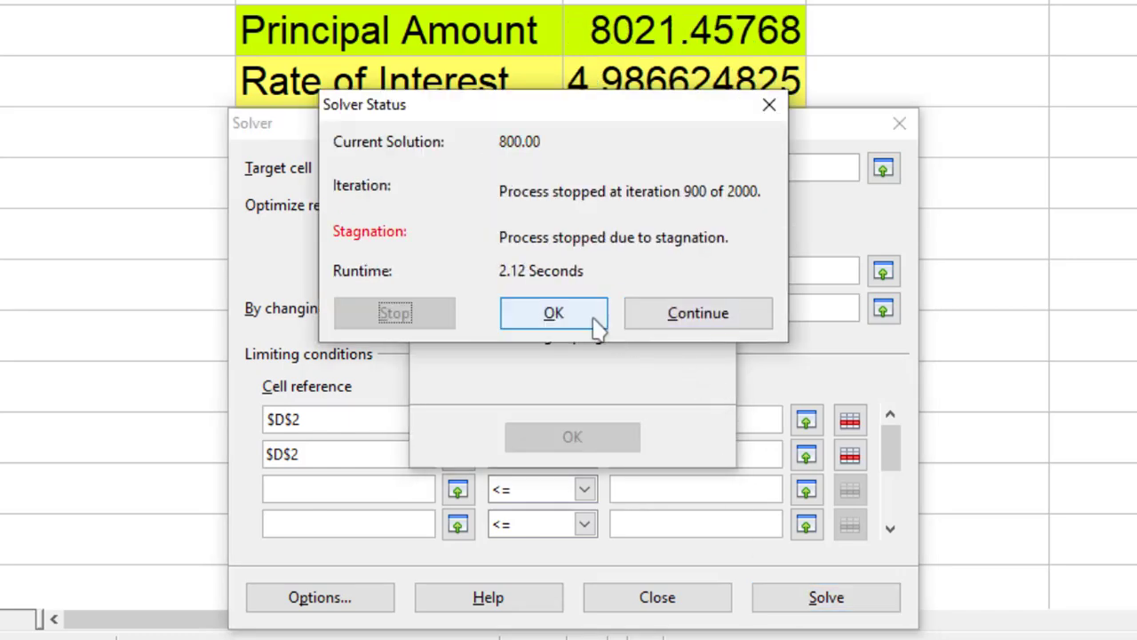
left_click(590, 323)
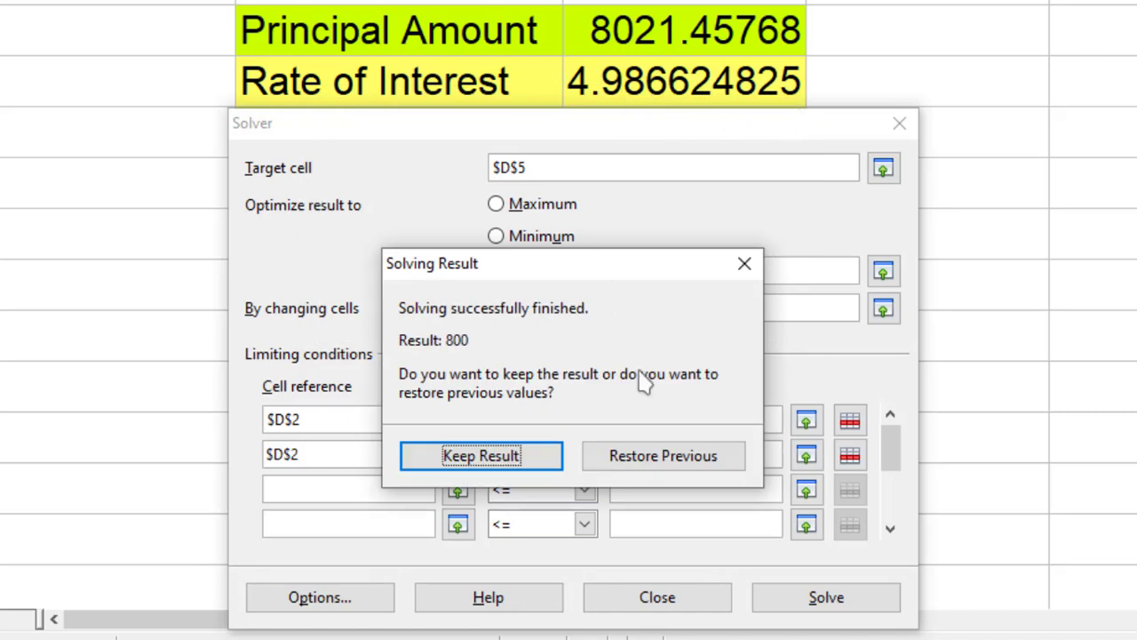
left_click(511, 458)
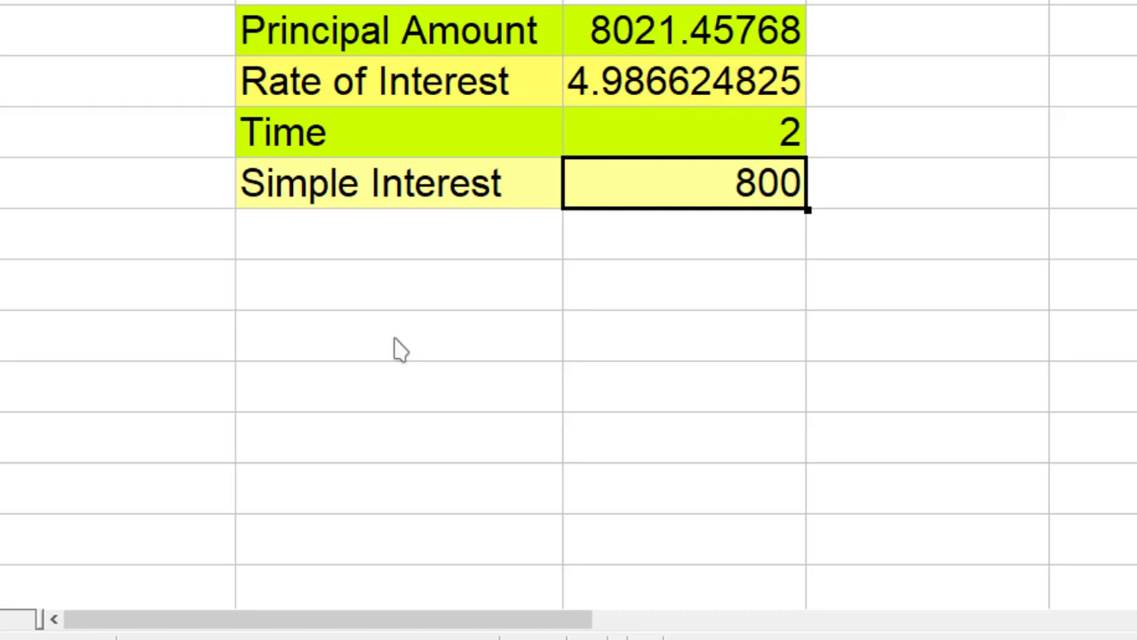
Reopen the Solver and add a third limiting condition that Rate of Interest D3 is an Integer
key("alt+t")
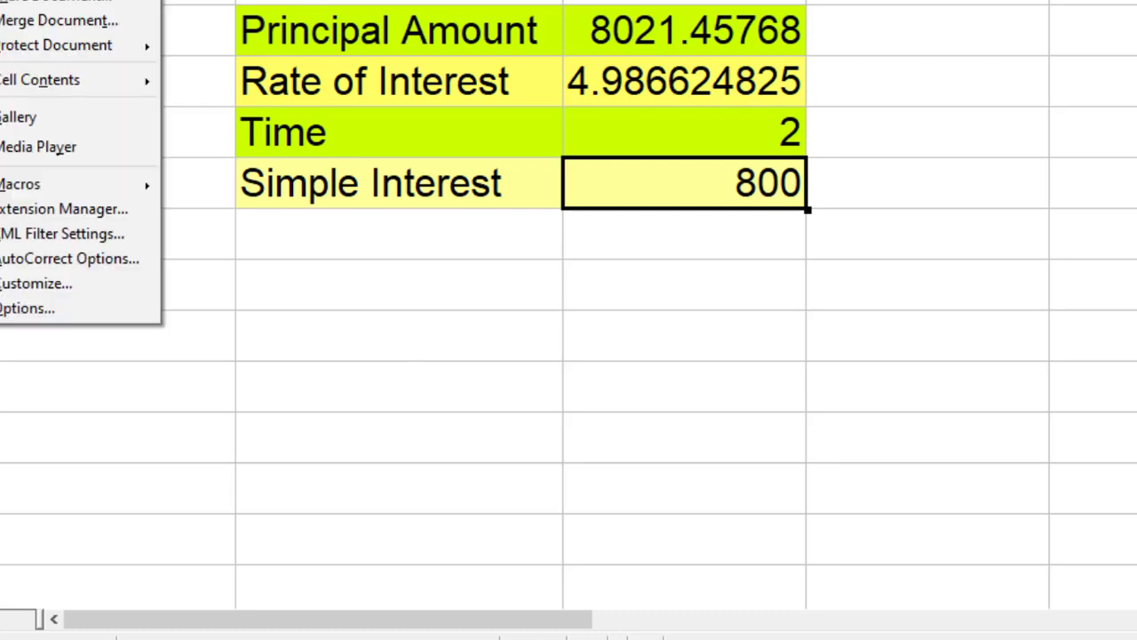
key("v")
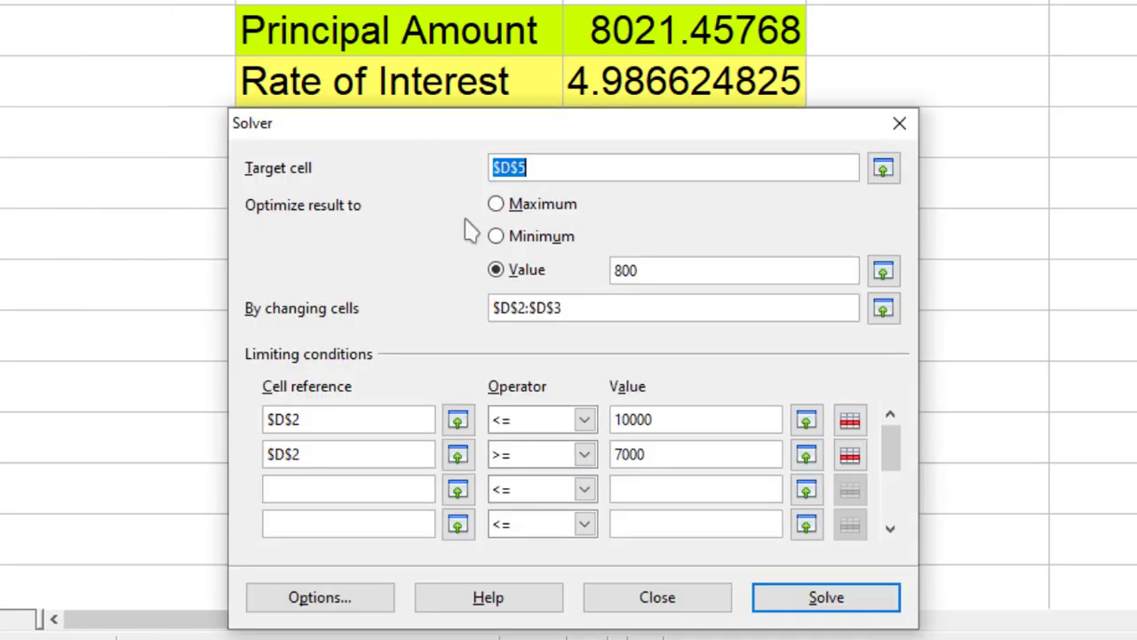
left_click(454, 491)
left_click(584, 96)
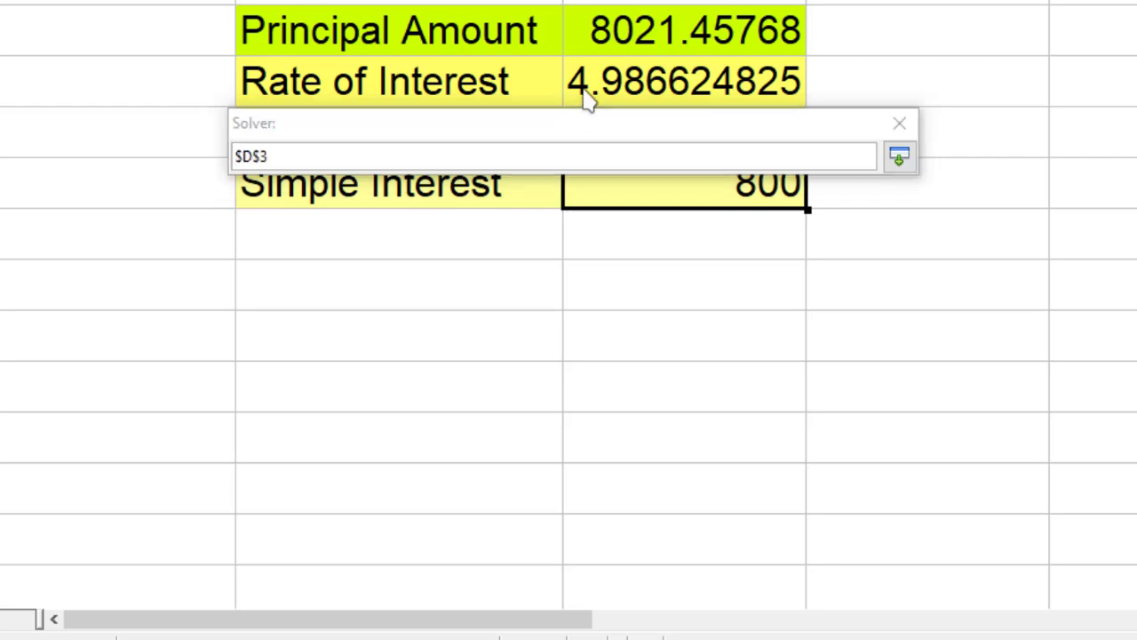
left_click(899, 157)
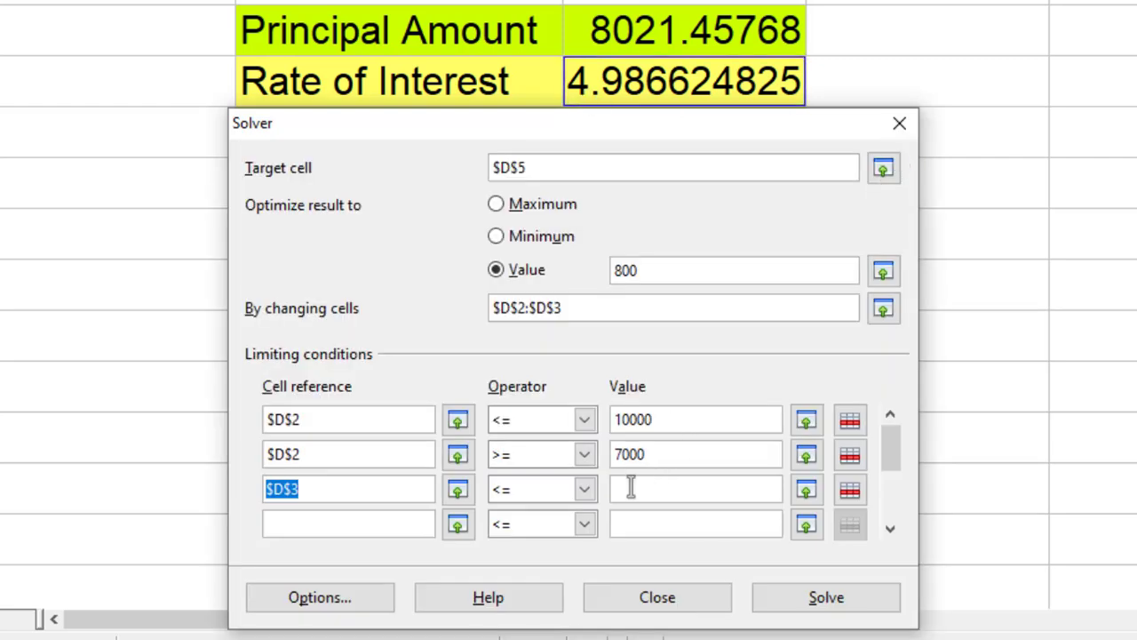
left_click(584, 490)
left_click(569, 573)
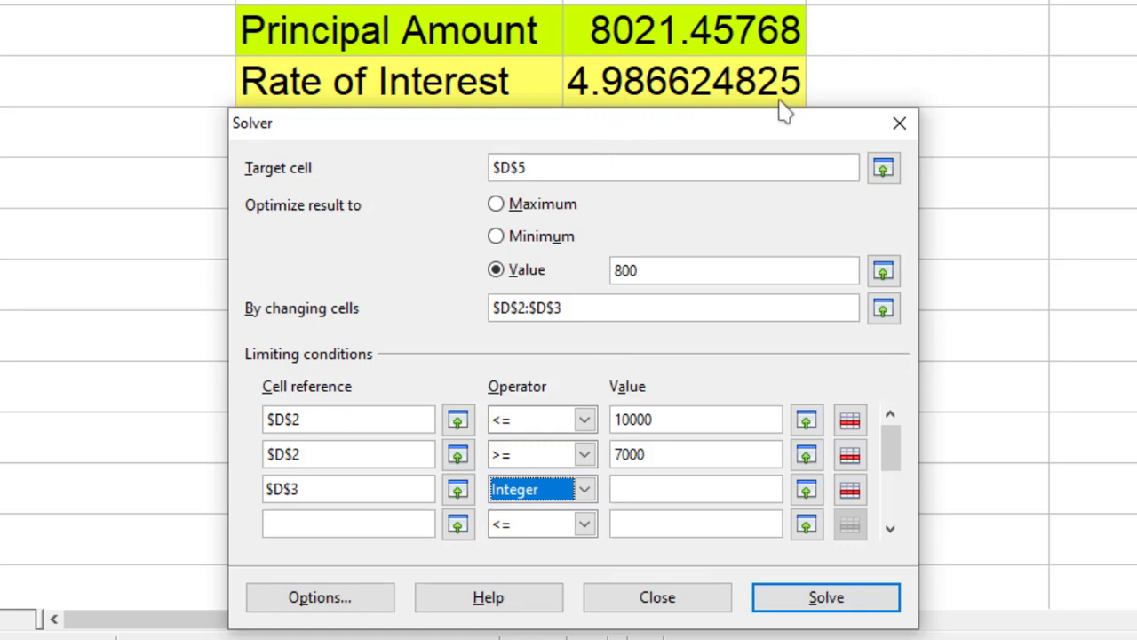
Solve with the integer condition on Rate of Interest included and keep the result
left_click(796, 598)
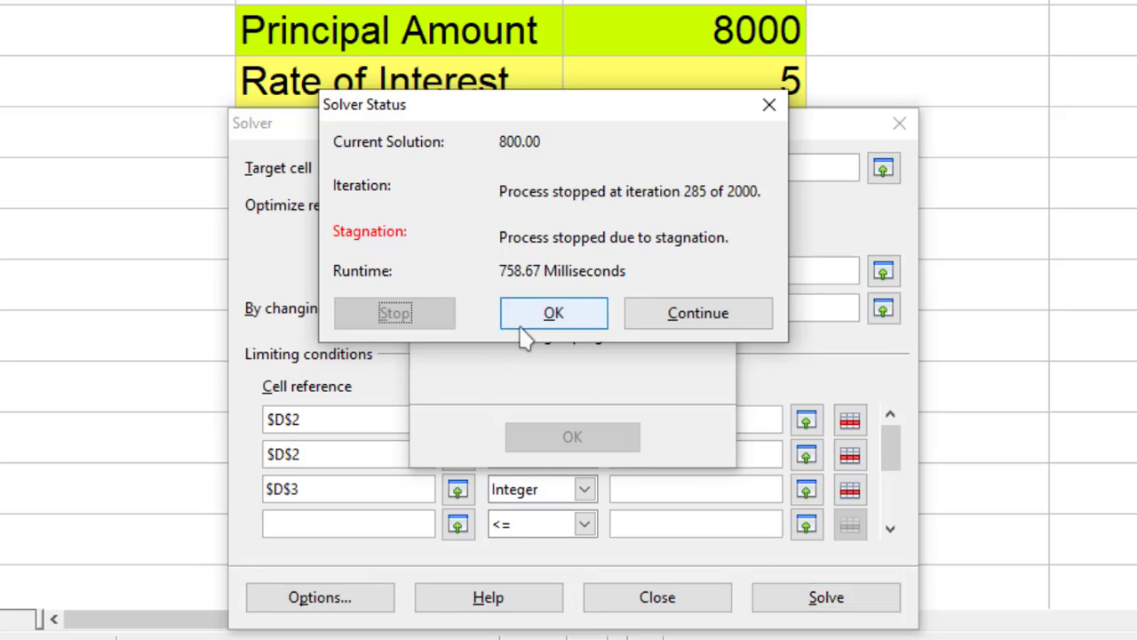
left_click(521, 316)
left_click(553, 454)
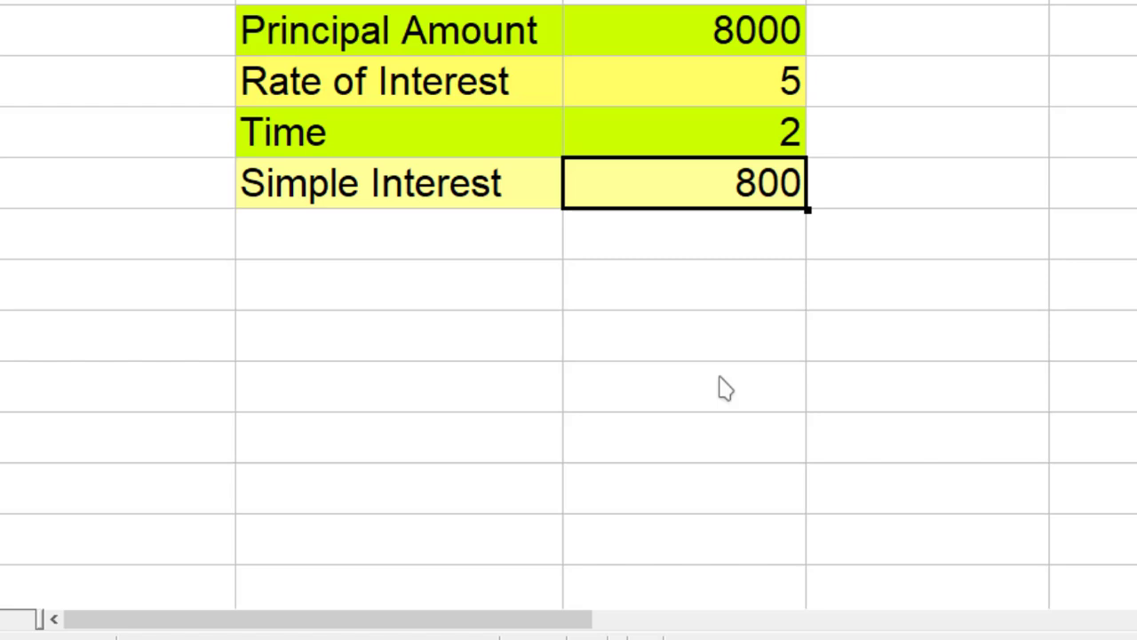
Reopen the Solver to review the limiting conditions on Principal Amount and Rate of Interest, and close it without solving
key("alt+t")
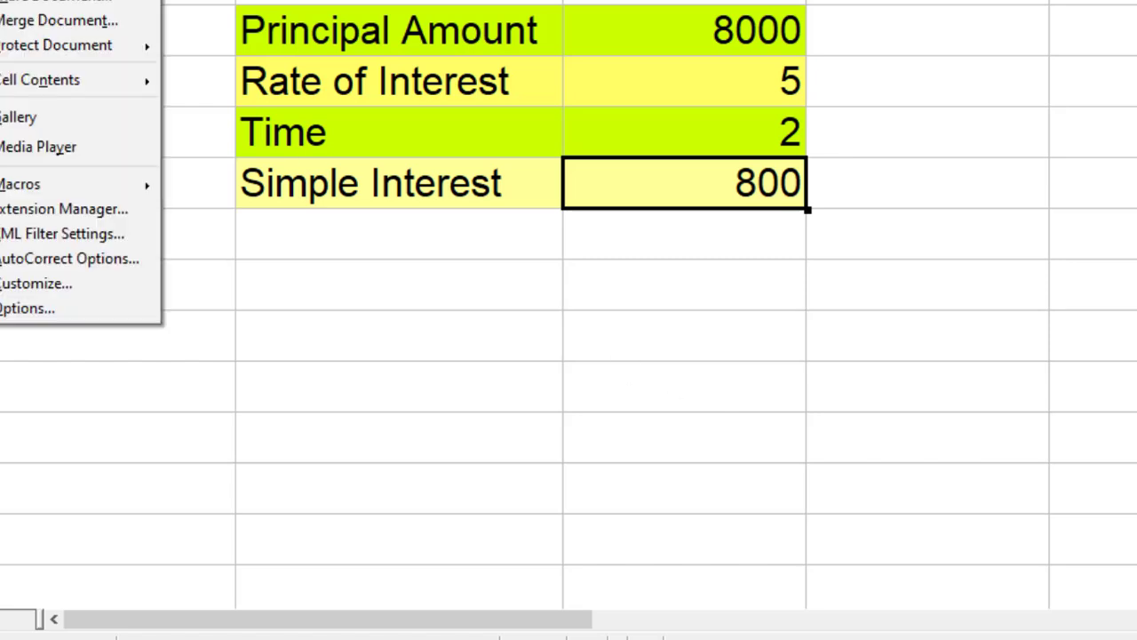
key("v")
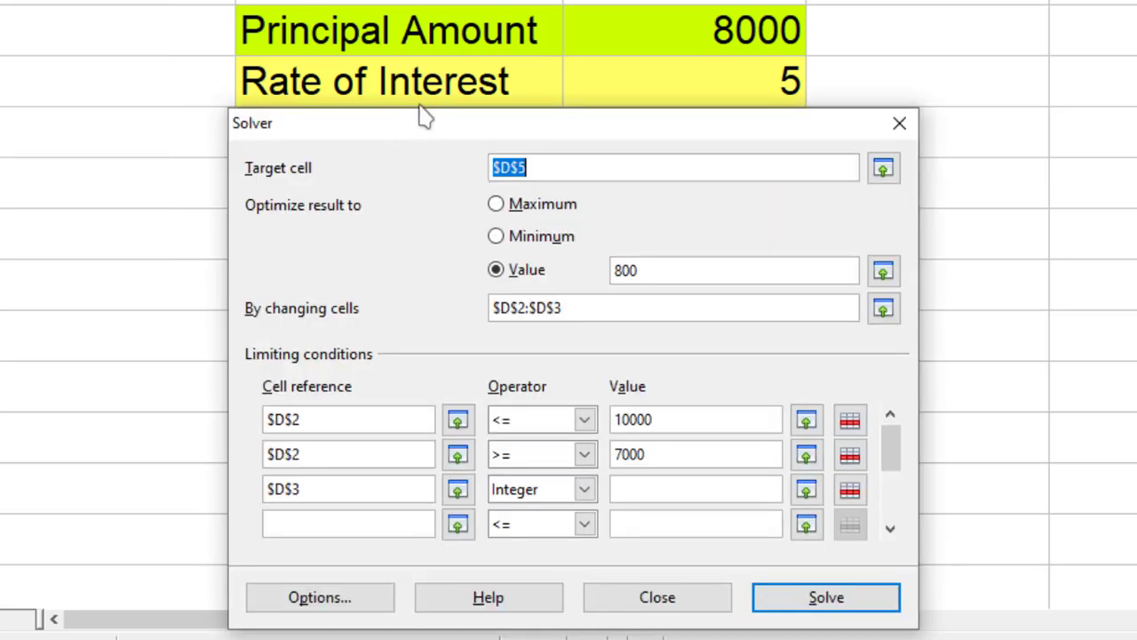
left_click_drag(416, 115, 392, 8)
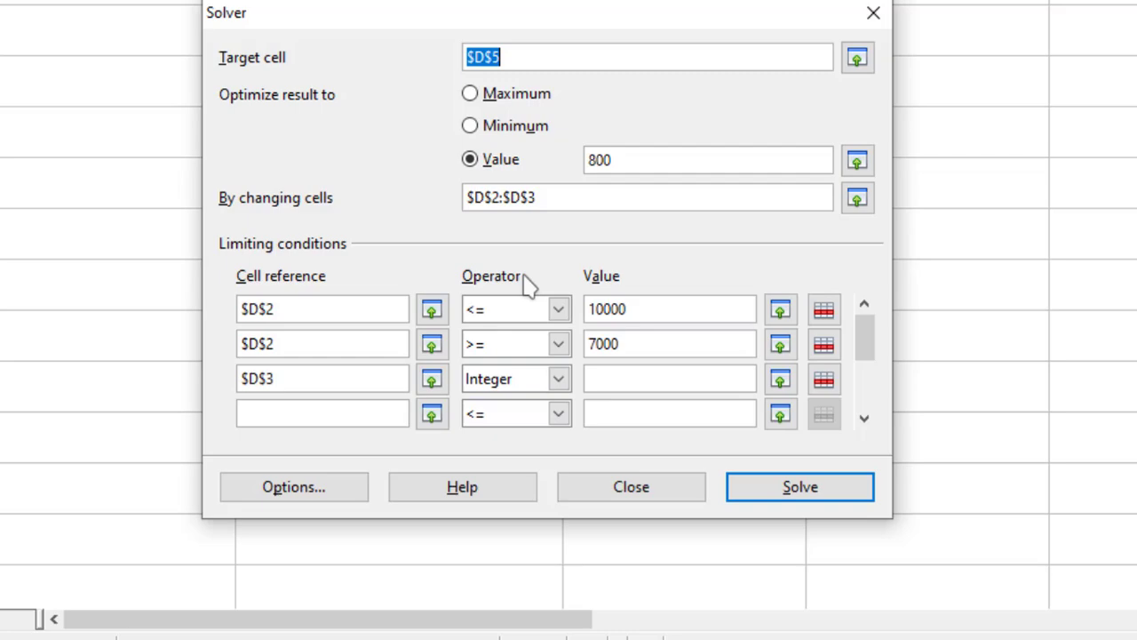
left_click(617, 487)
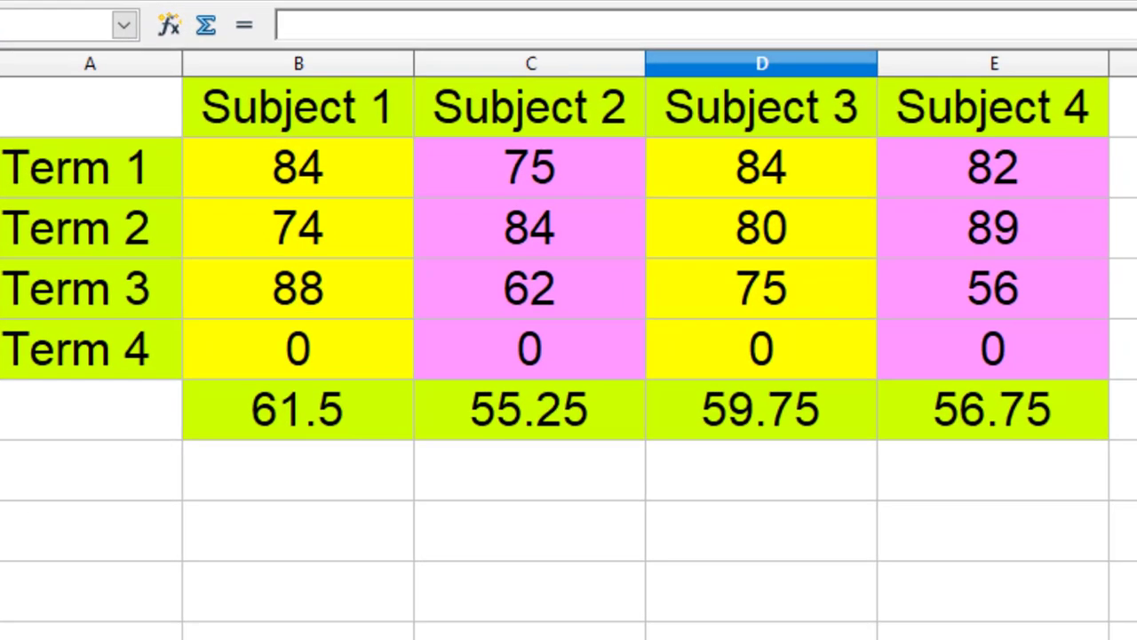
Examine the term labels and the Subject 1 marks for Term 1 to Term 4 in the Sheet2 table
left_click(298, 633)
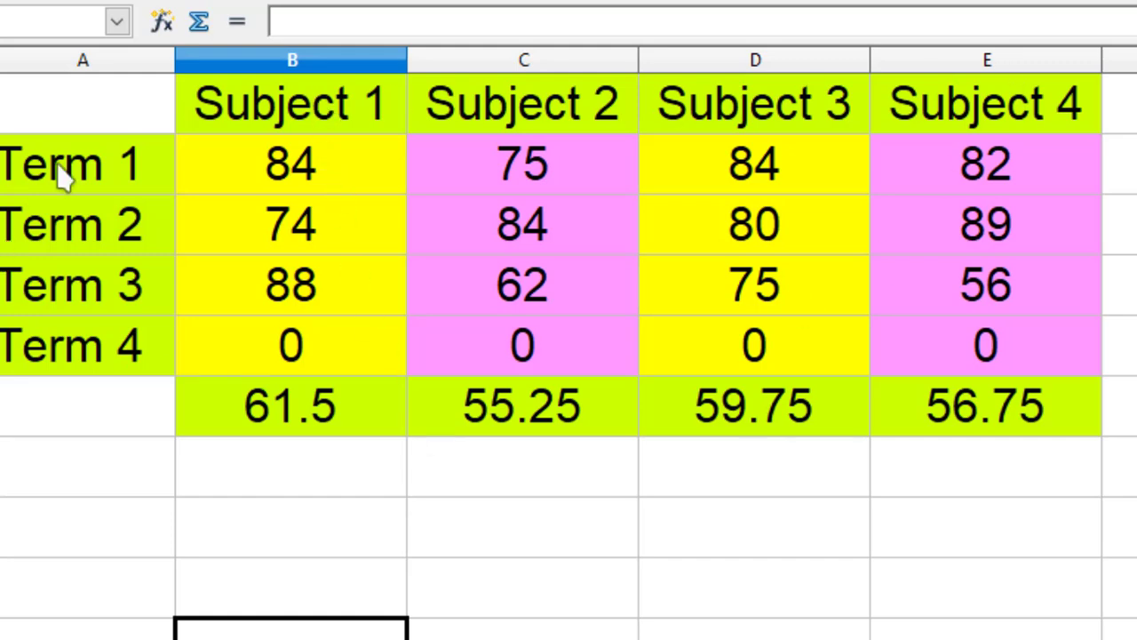
left_click(89, 284)
left_click(119, 188)
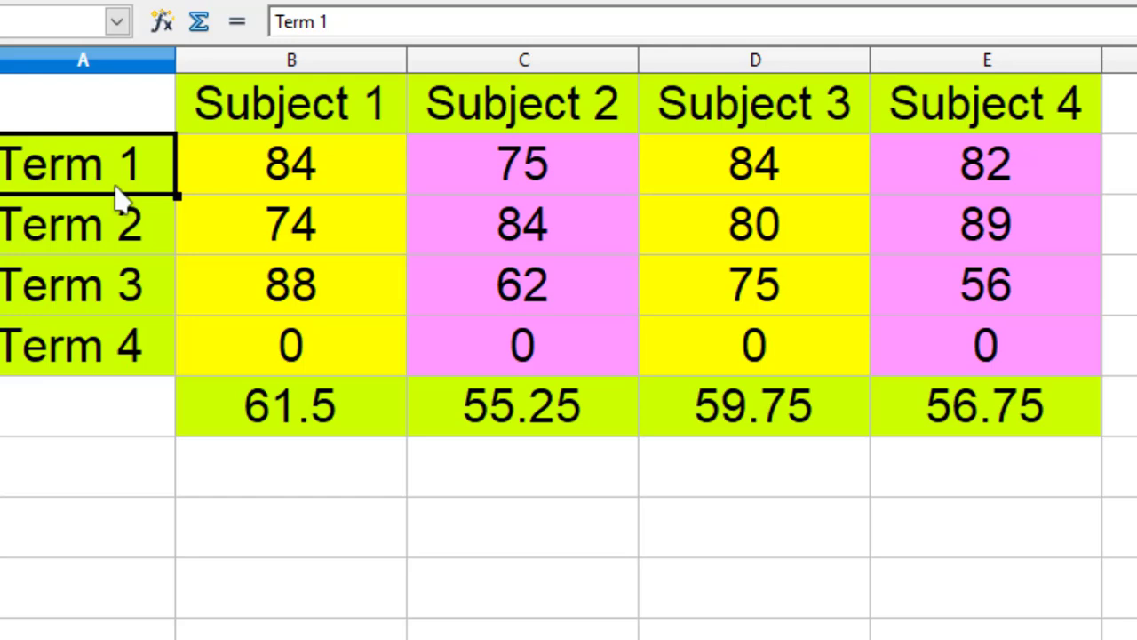
left_click(116, 222)
left_click(105, 293)
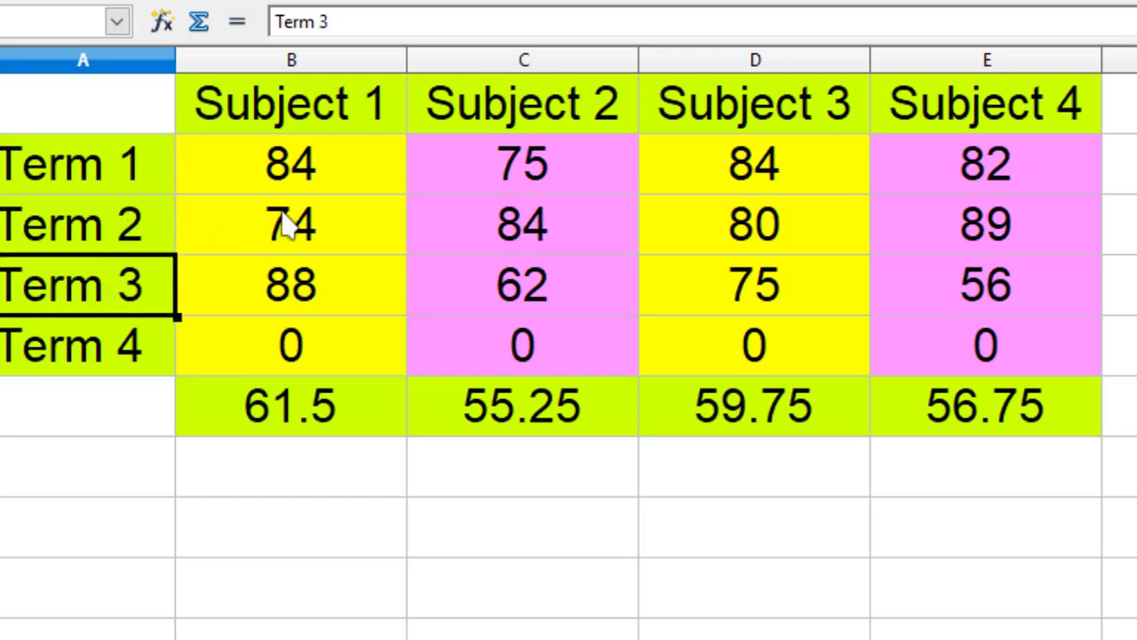
left_click(348, 176)
left_click(361, 227)
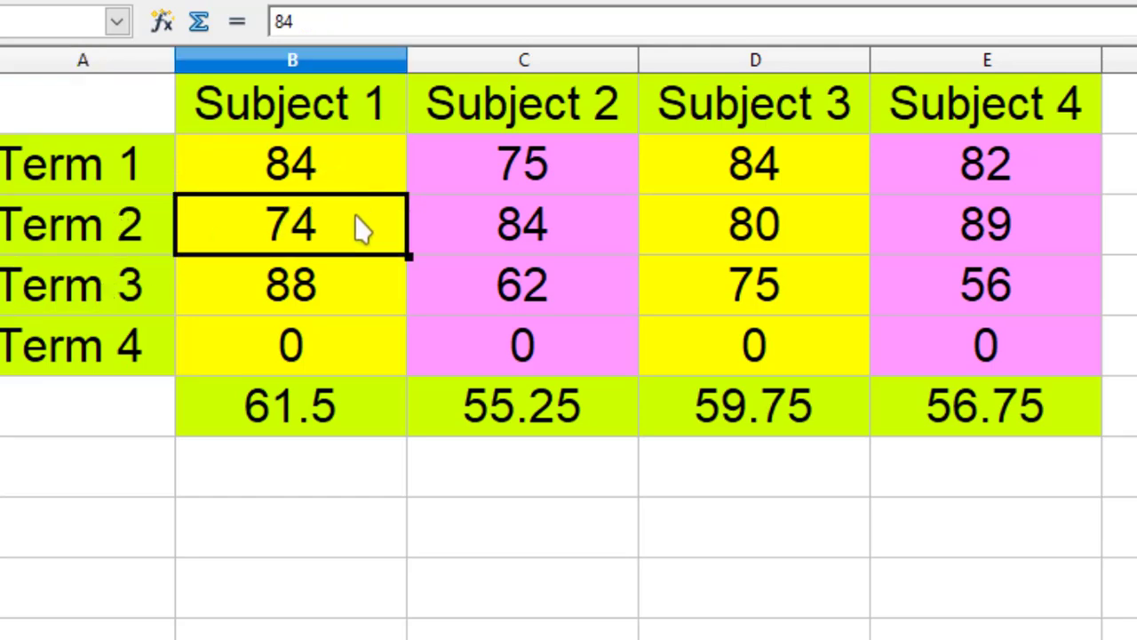
left_click(355, 297)
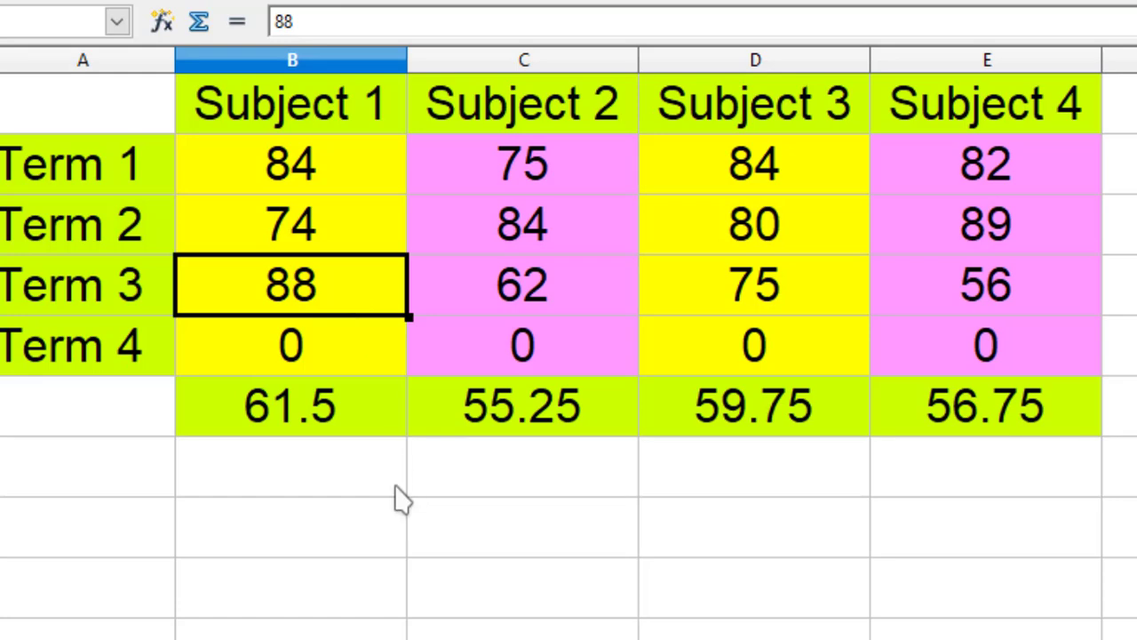
left_click(343, 348)
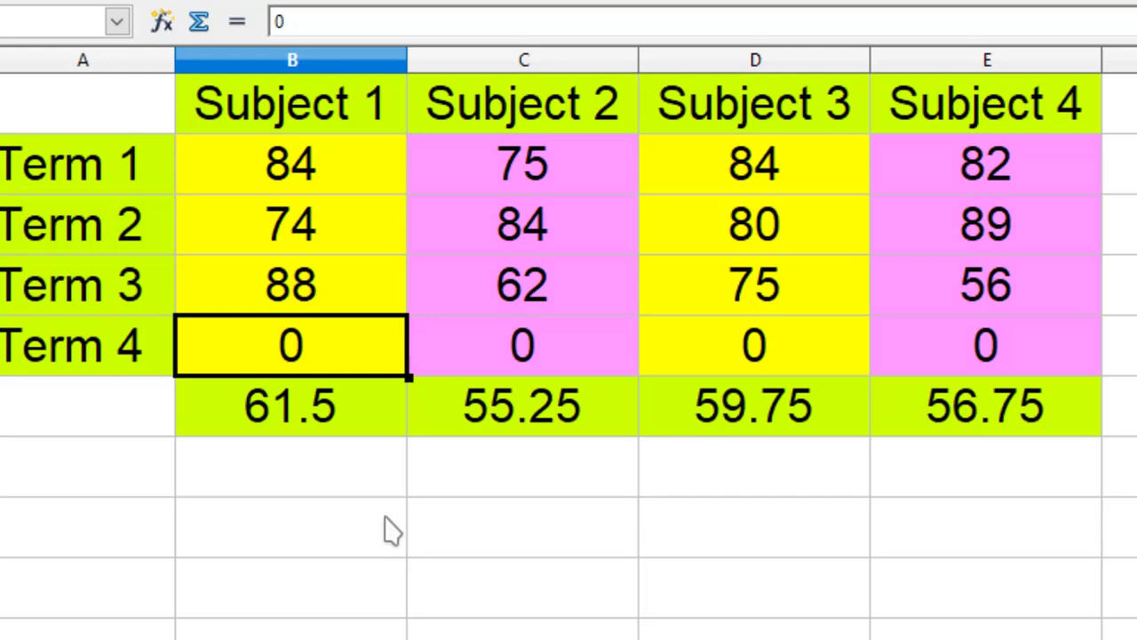
Start a Goal Seek on the Subject 1 average in B6 with a target value of 80
left_click(372, 433)
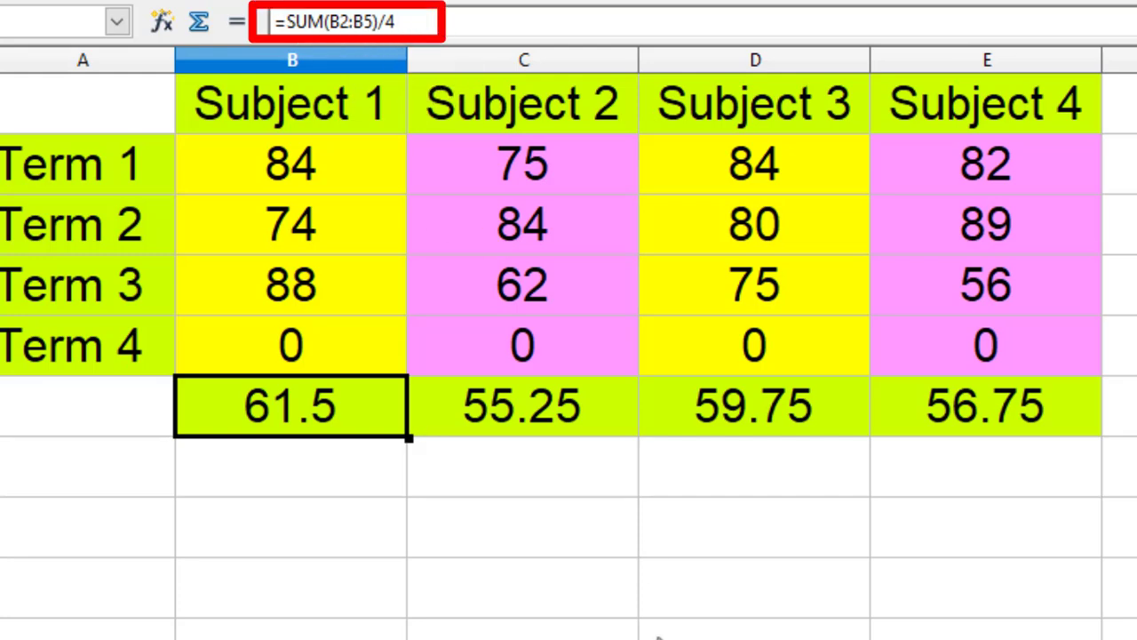
key("alt+t")
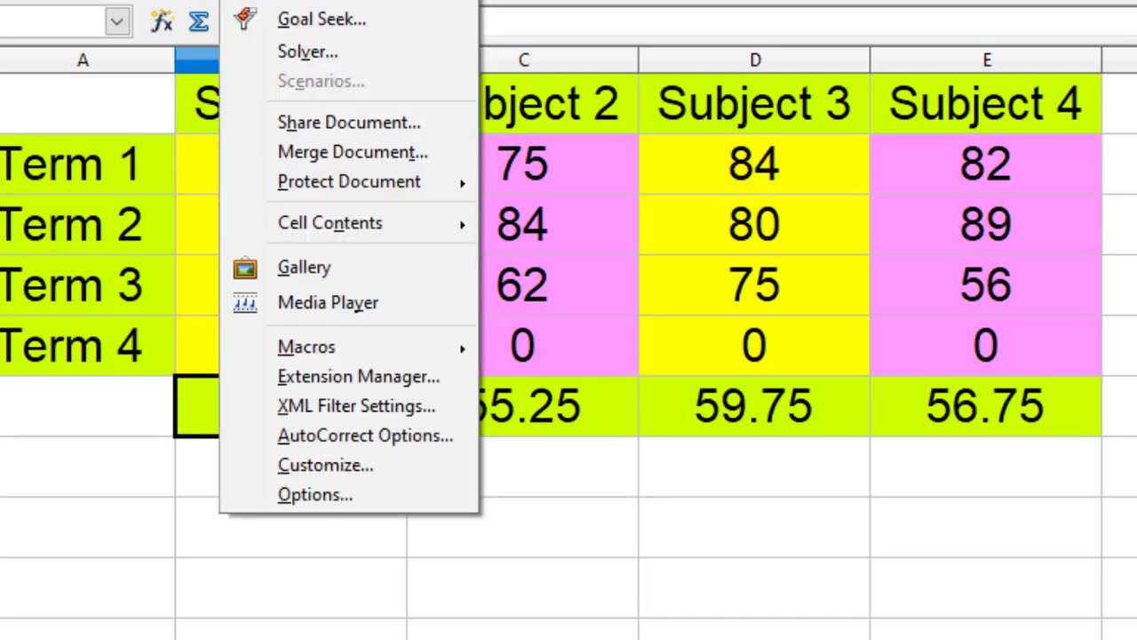
left_click(286, 19)
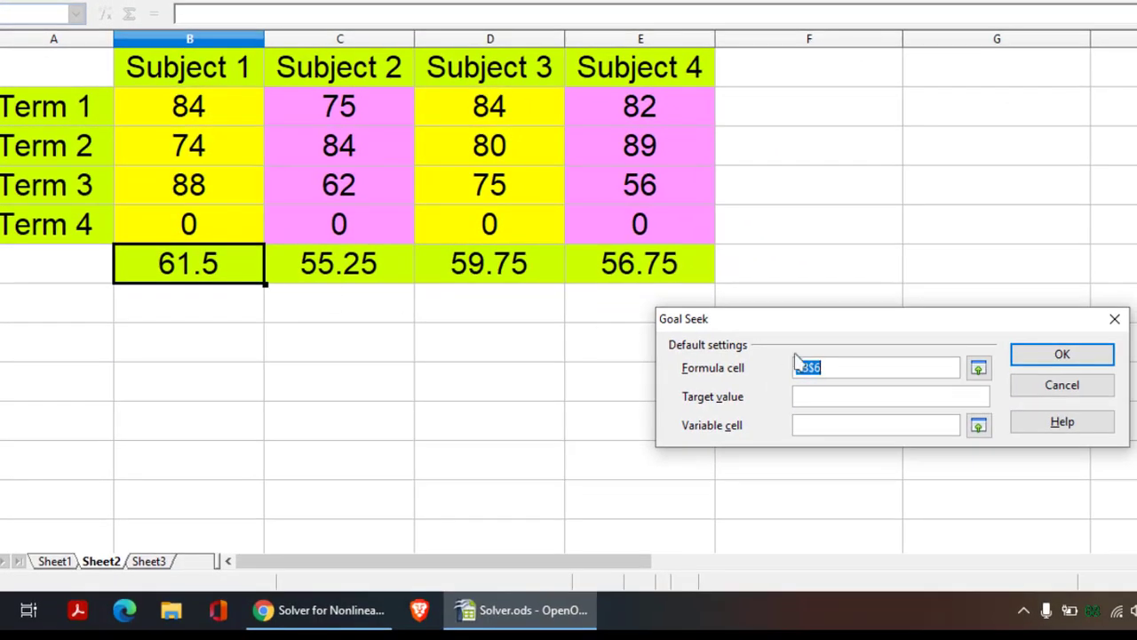
left_click(918, 396)
type("800")
key("BackSpace")
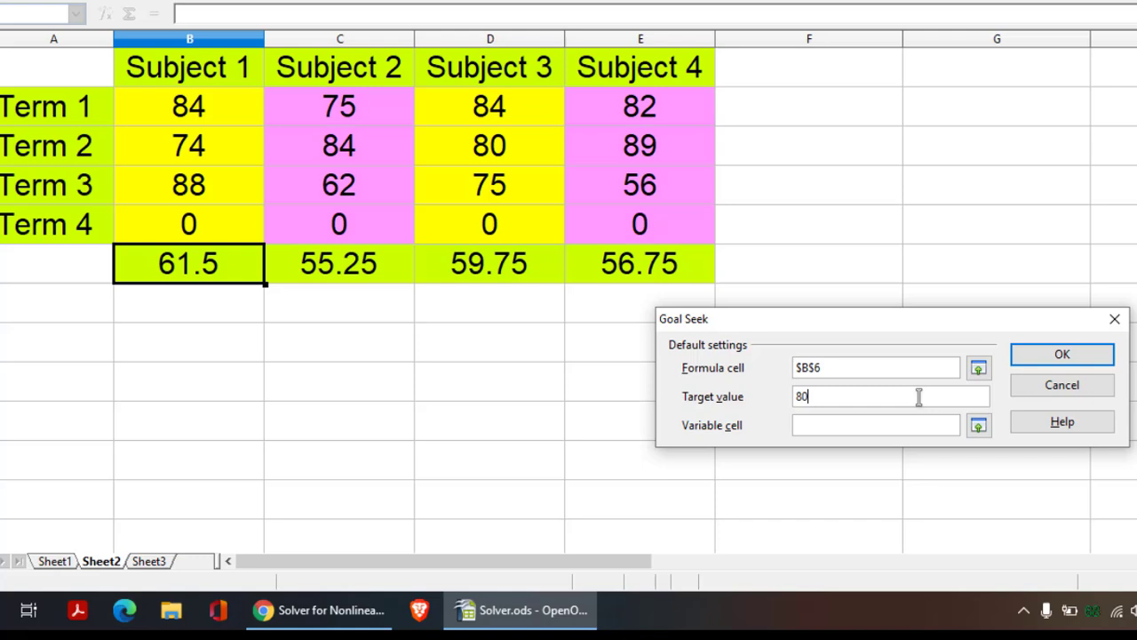
Use the Subject 1 Term 4 mark in B5 as the variable cell, run Goal Seek and insert the result
left_click(978, 425)
left_click(239, 231)
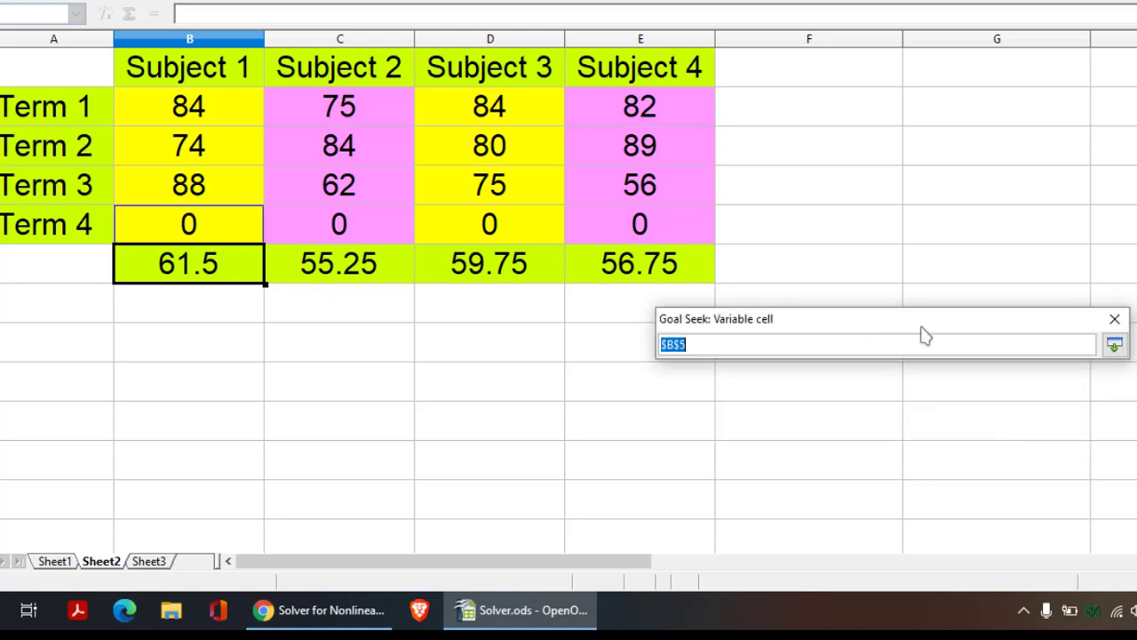
left_click(1114, 344)
left_click(1064, 356)
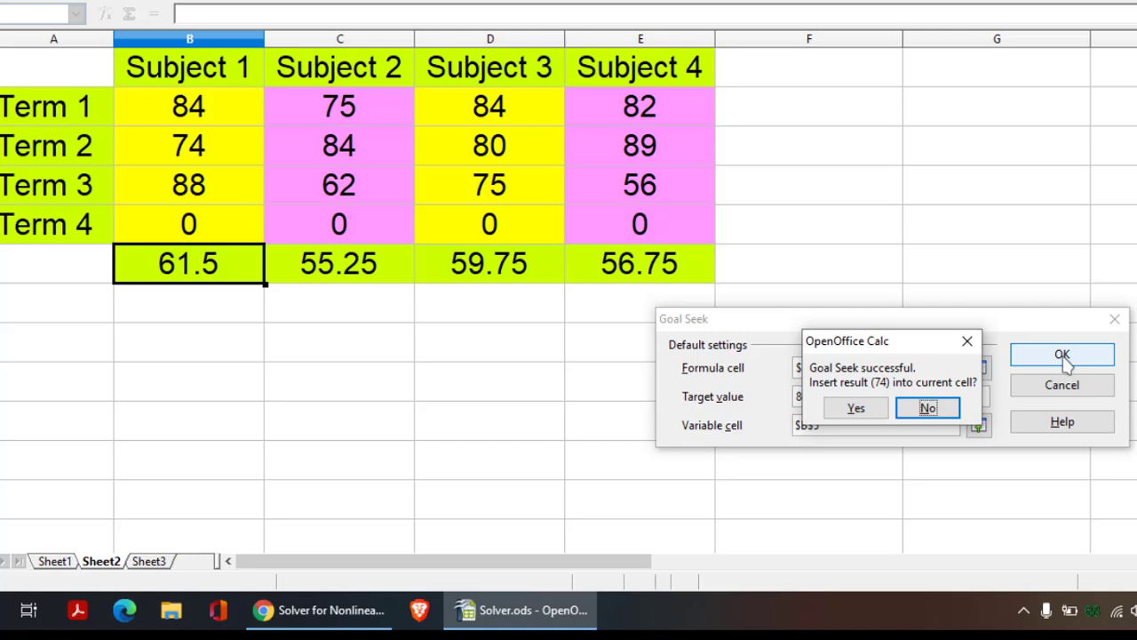
left_click(858, 407)
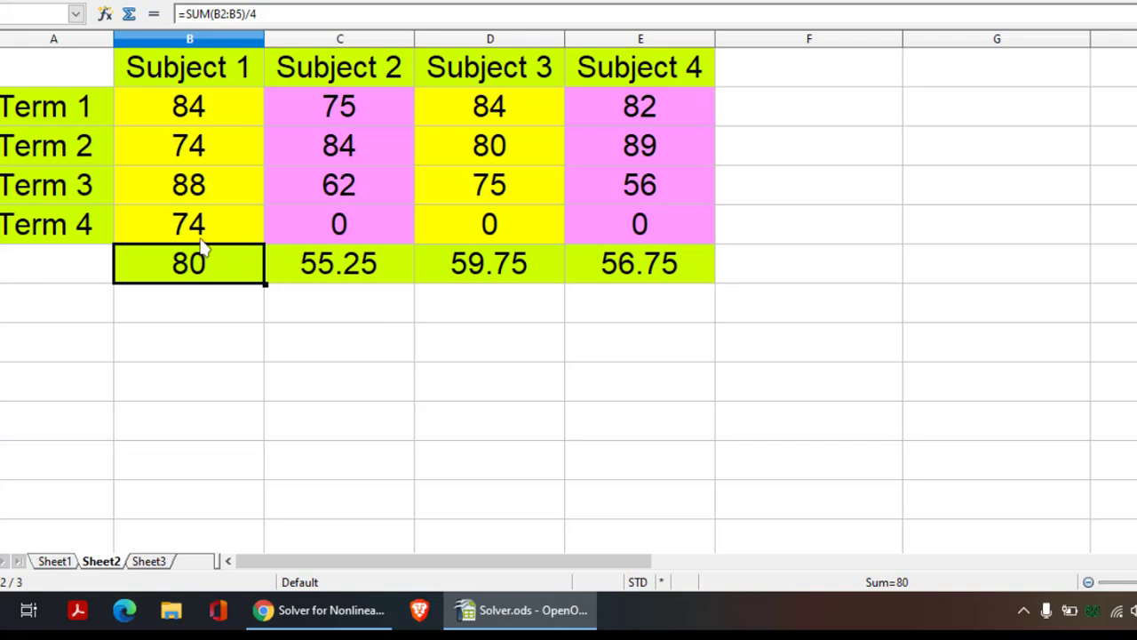
left_click(191, 236)
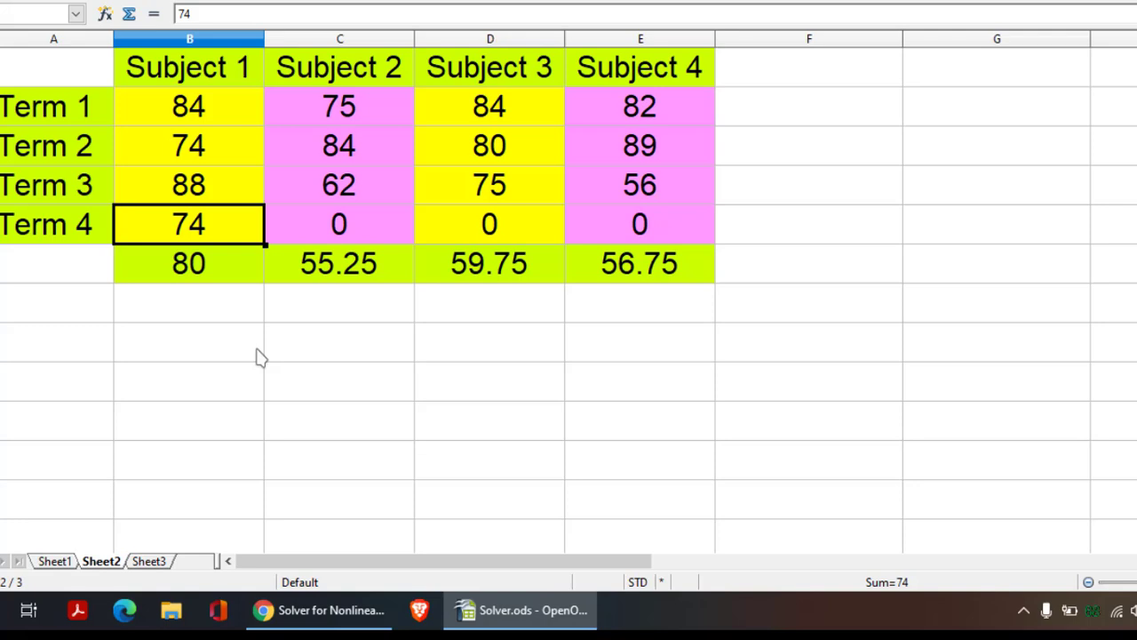
Start a Goal Seek on the Subject 2 average in C6 with a target value of 80
left_click(301, 272)
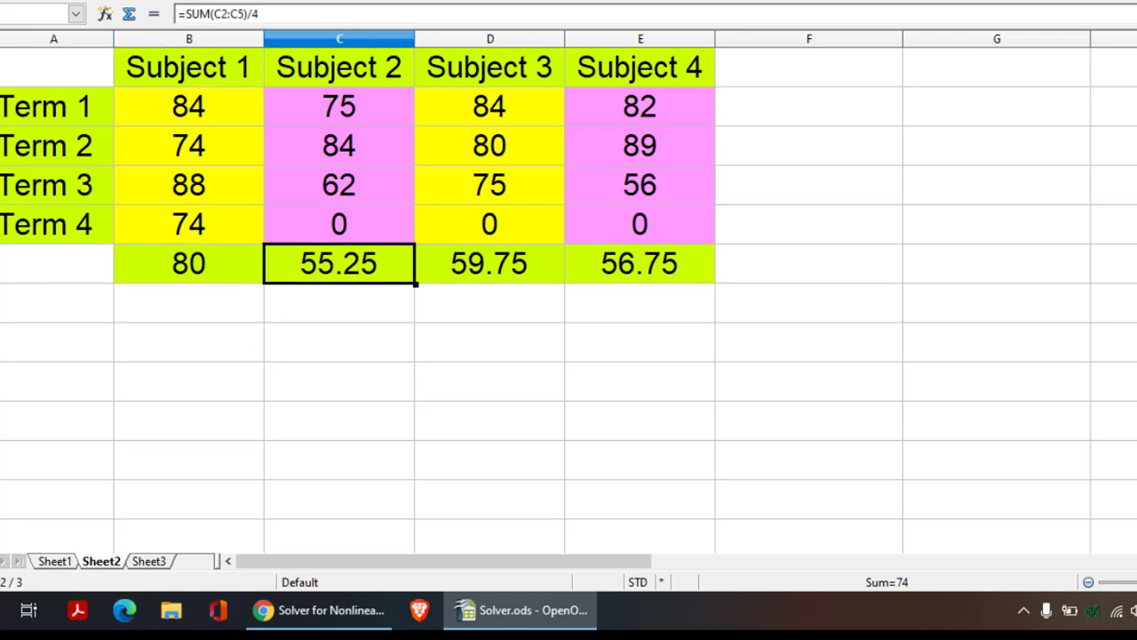
key("alt+t")
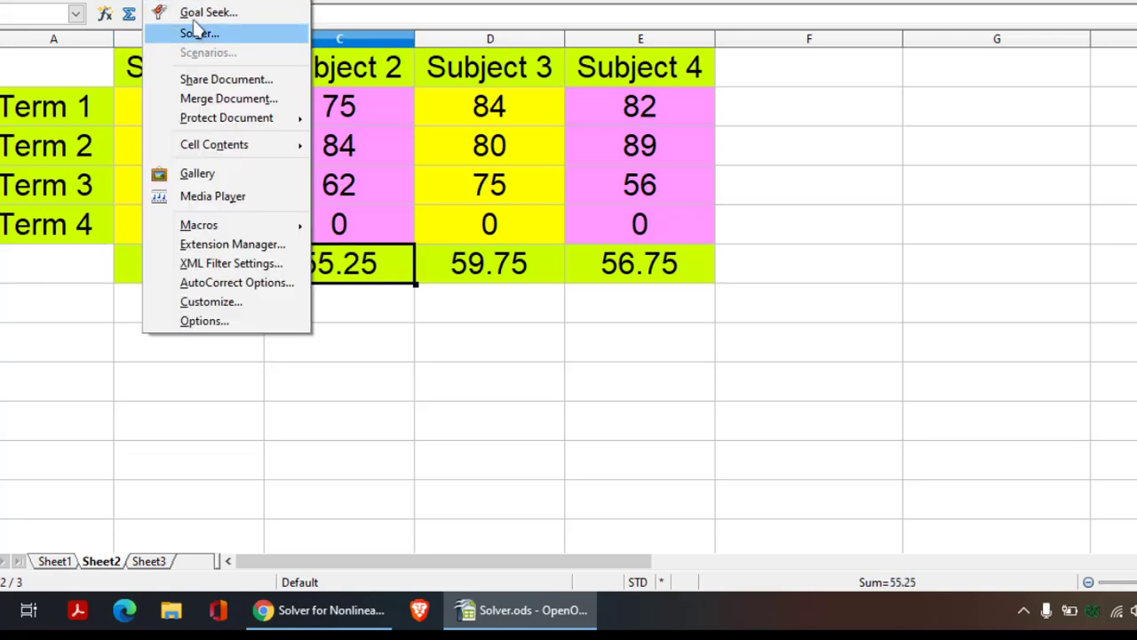
left_click(173, 12)
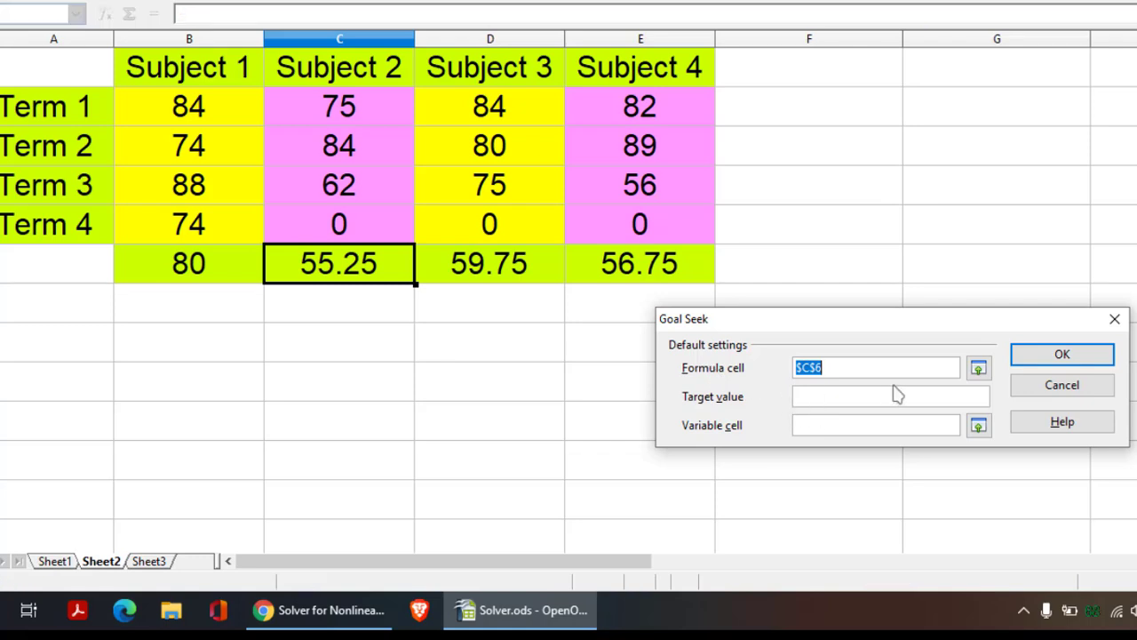
left_click(978, 368)
left_click(329, 259)
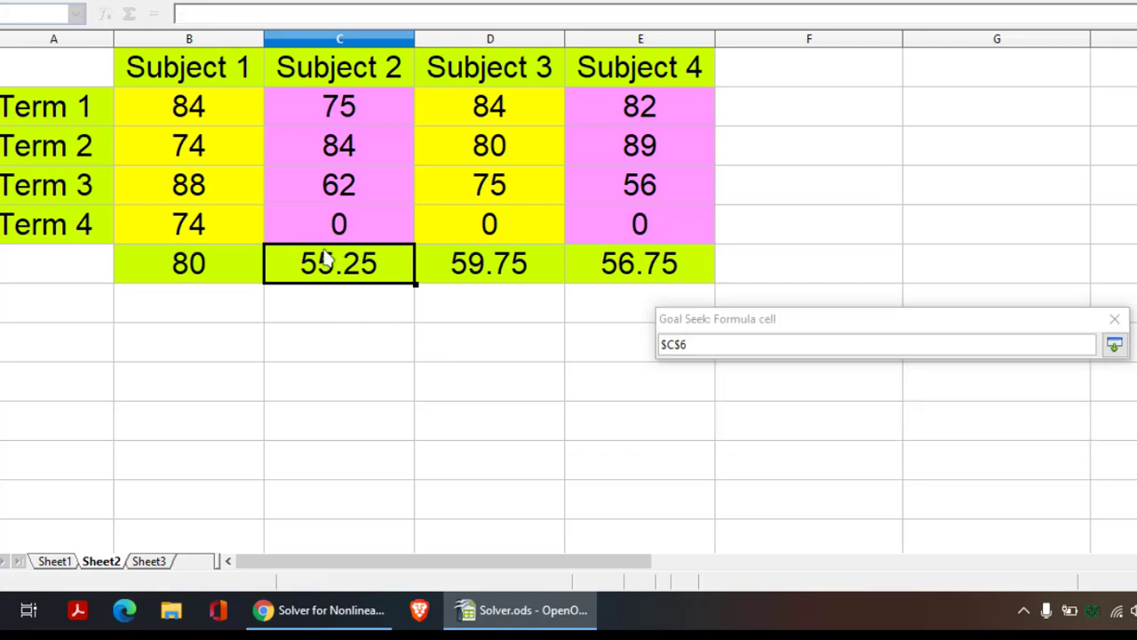
left_click(1112, 347)
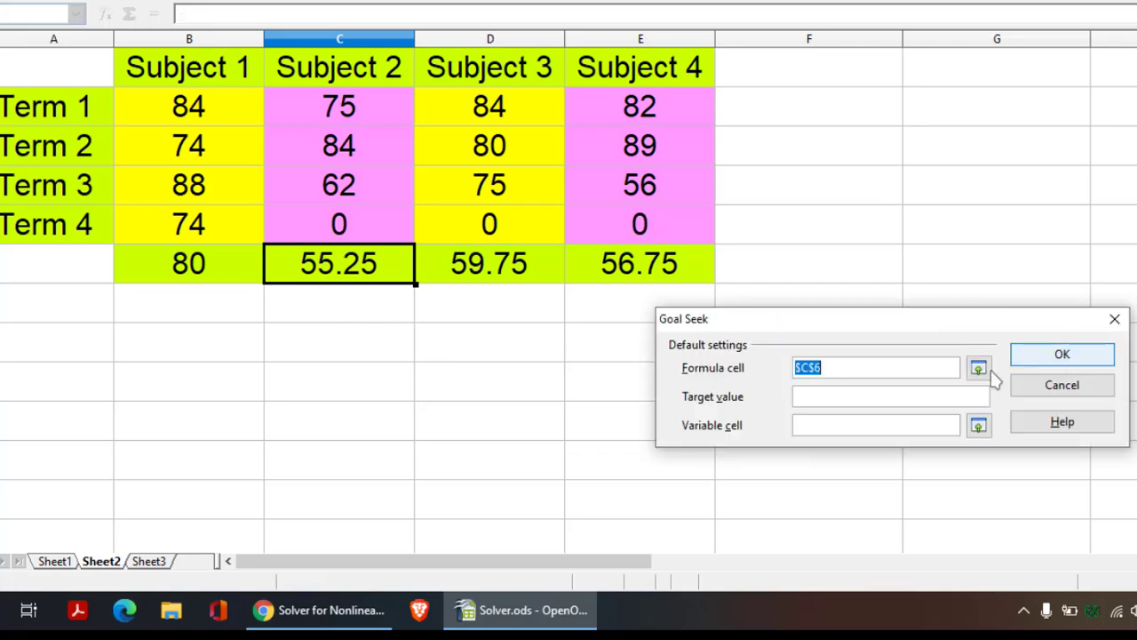
left_click(879, 396)
type("80")
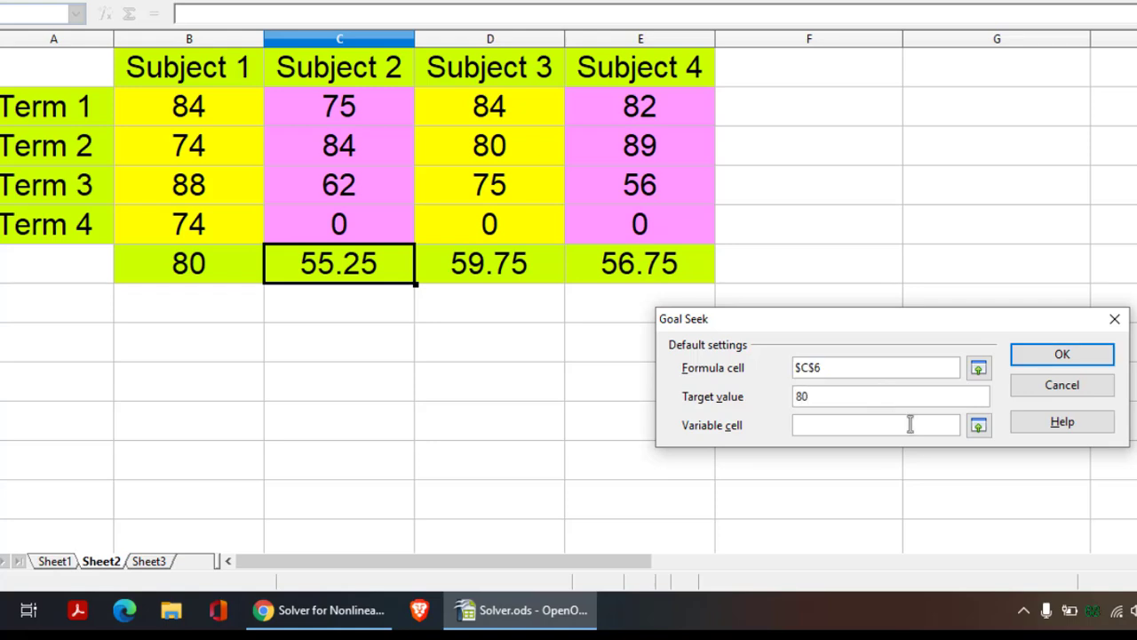
Use the Subject 2 Term 4 mark in C5 as the variable cell, run Goal Seek and insert the result
left_click(978, 426)
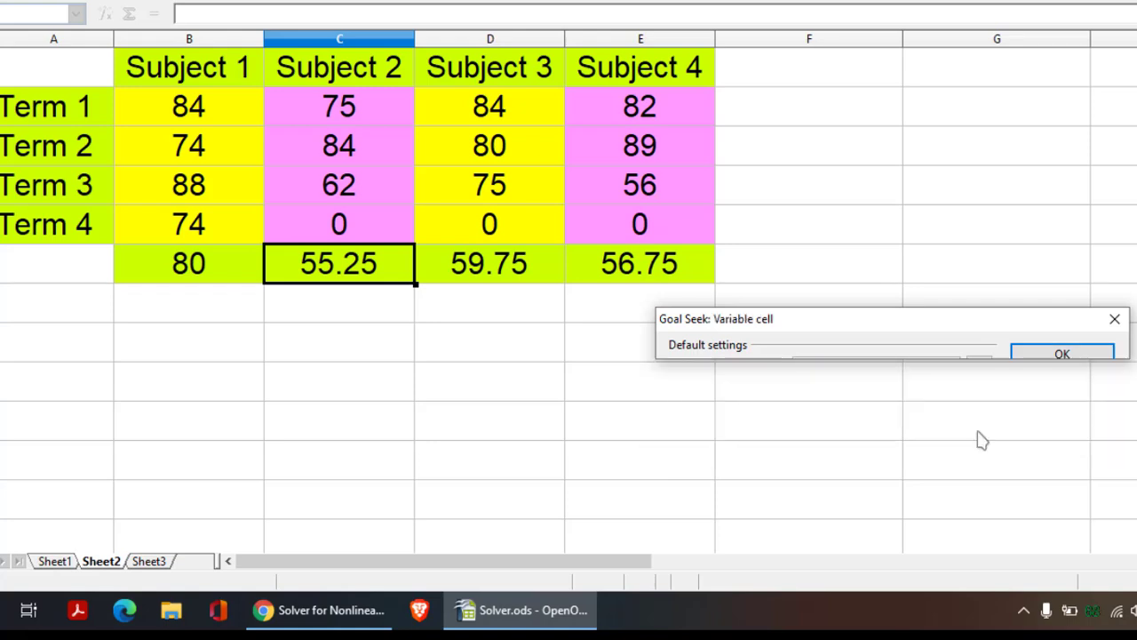
left_click(341, 238)
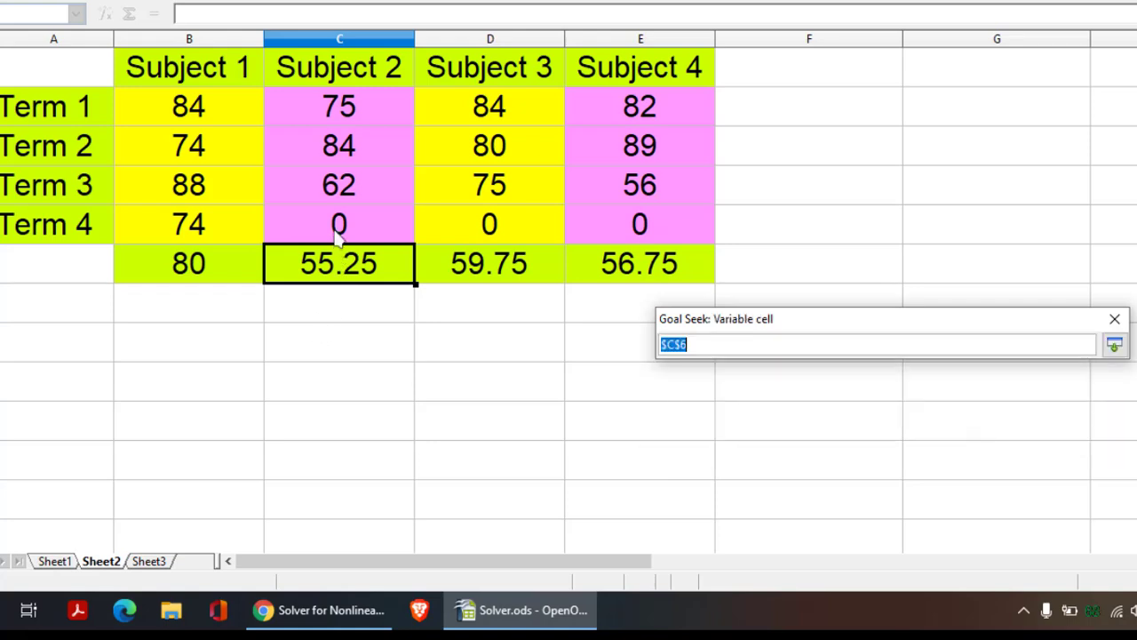
left_click(1114, 345)
left_click(1063, 354)
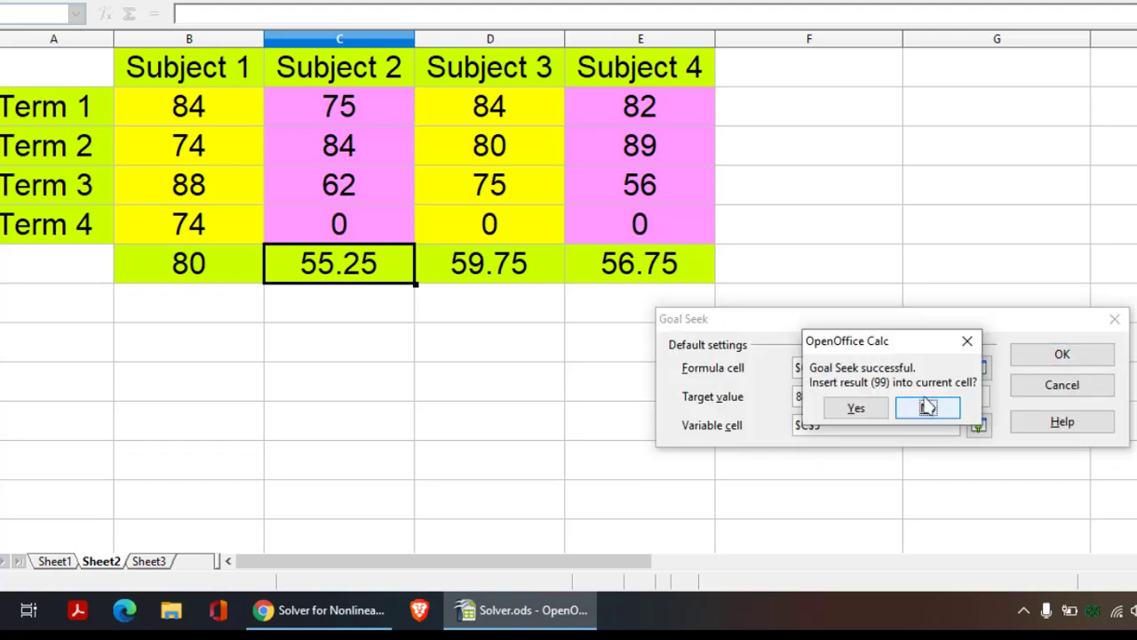
left_click(871, 406)
left_click(522, 395)
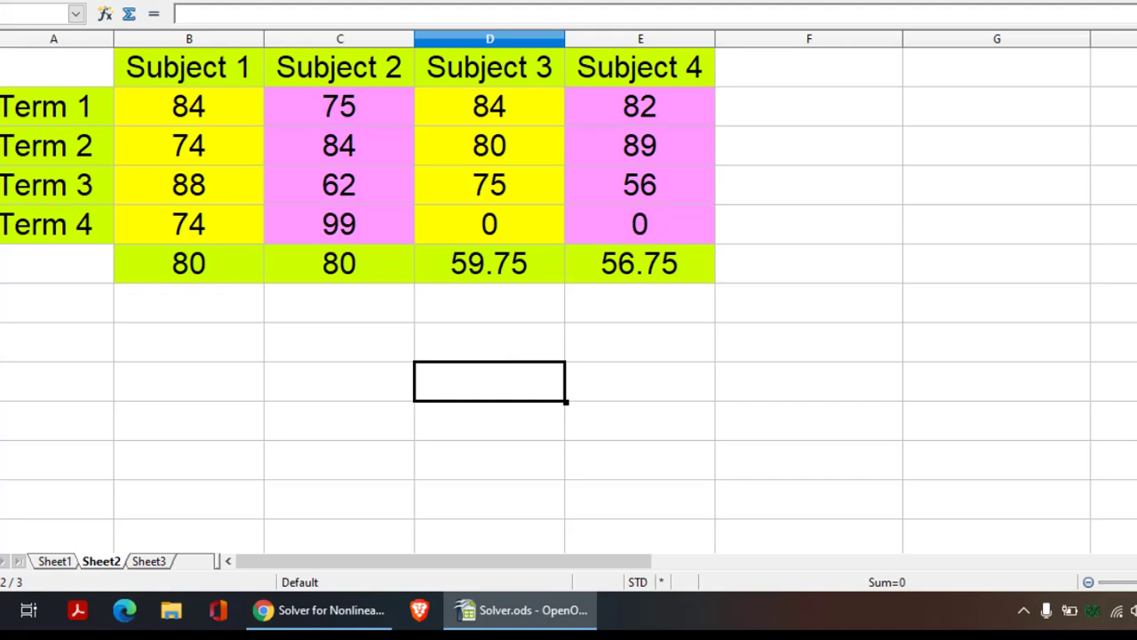
Open Solver for the Subject 3 average and remove all three existing limiting conditions on D2 and D3
left_click(160, 1)
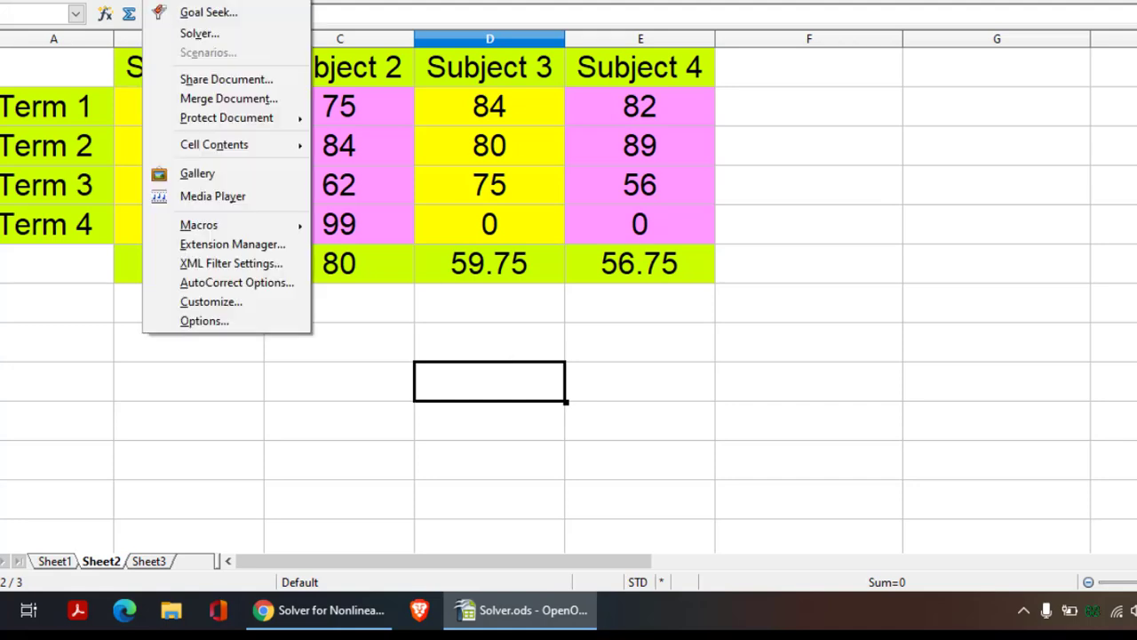
left_click(178, 30)
left_click_drag(622, 92, 874, 147)
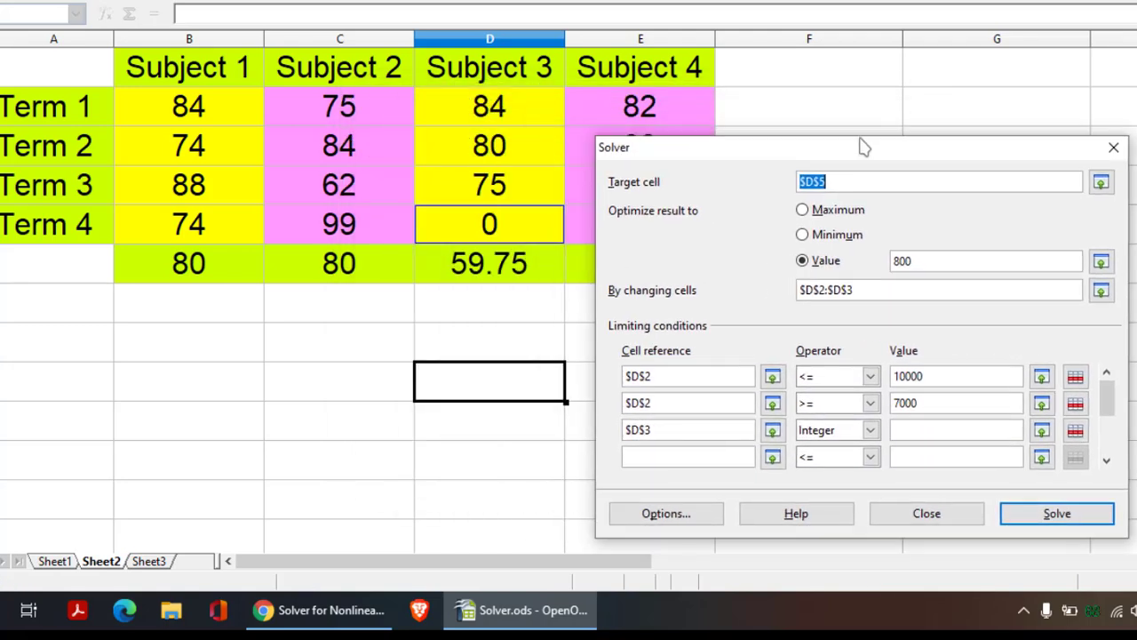
left_click(1075, 377)
left_click(1075, 377)
left_click(1075, 377)
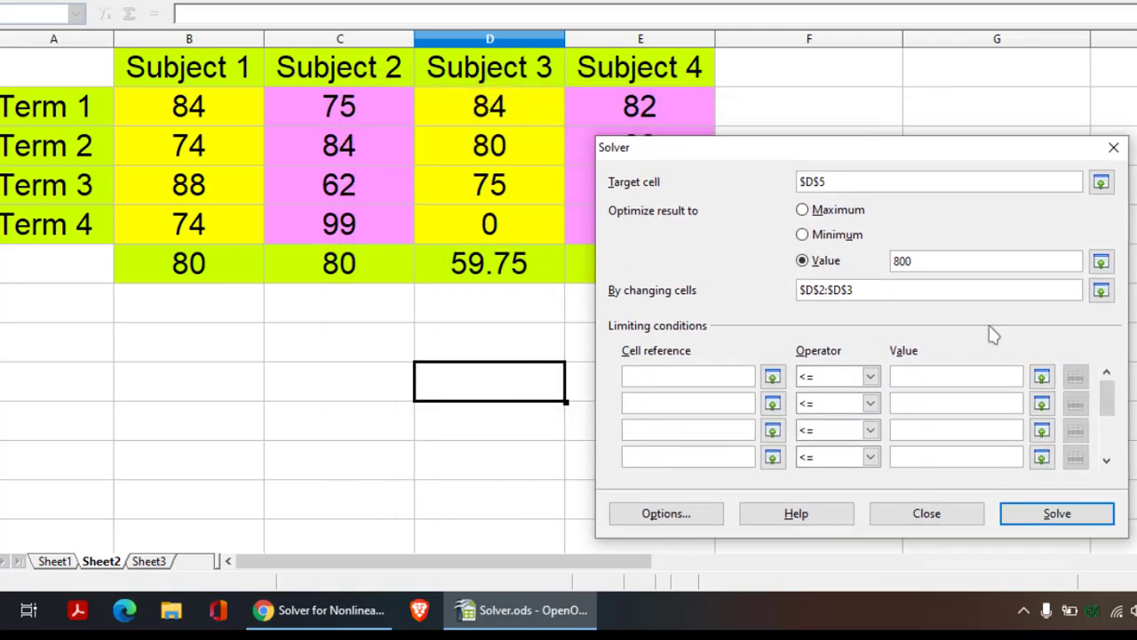
Set the Solver target cell to the Subject 3 average in D6 with a target value of 80
double_click(850, 182)
left_click(1101, 182)
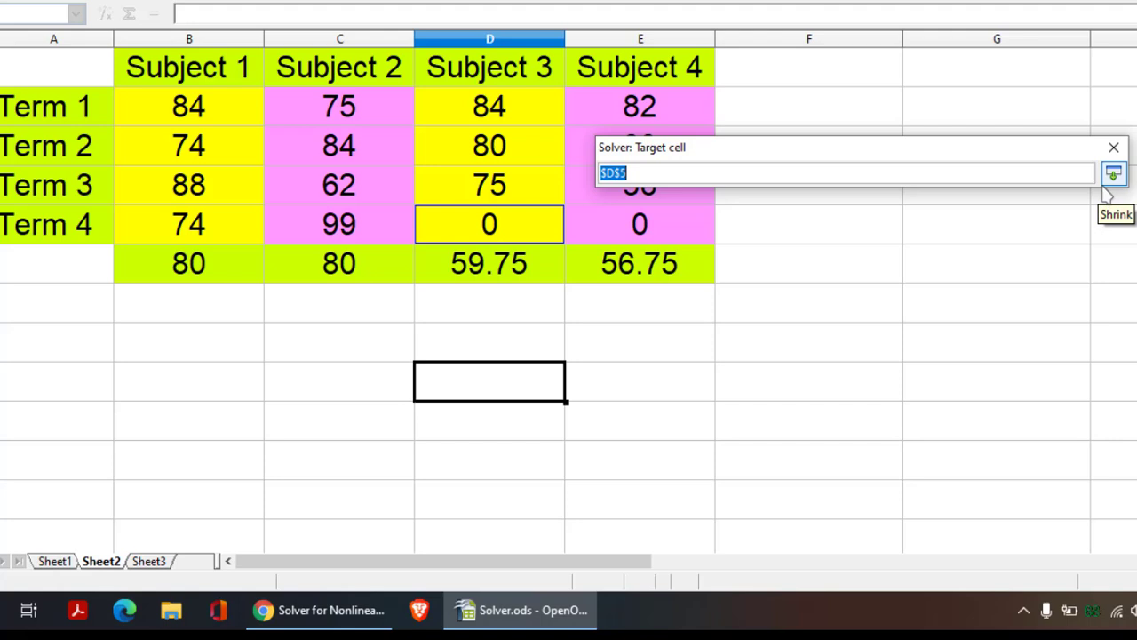
left_click(513, 267)
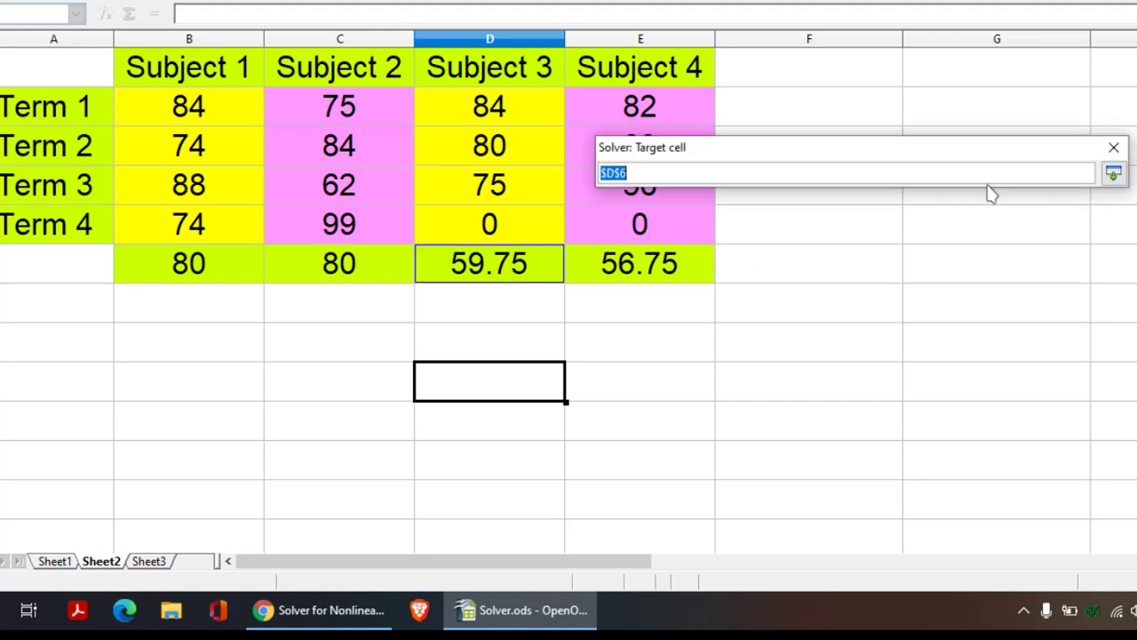
left_click(1113, 173)
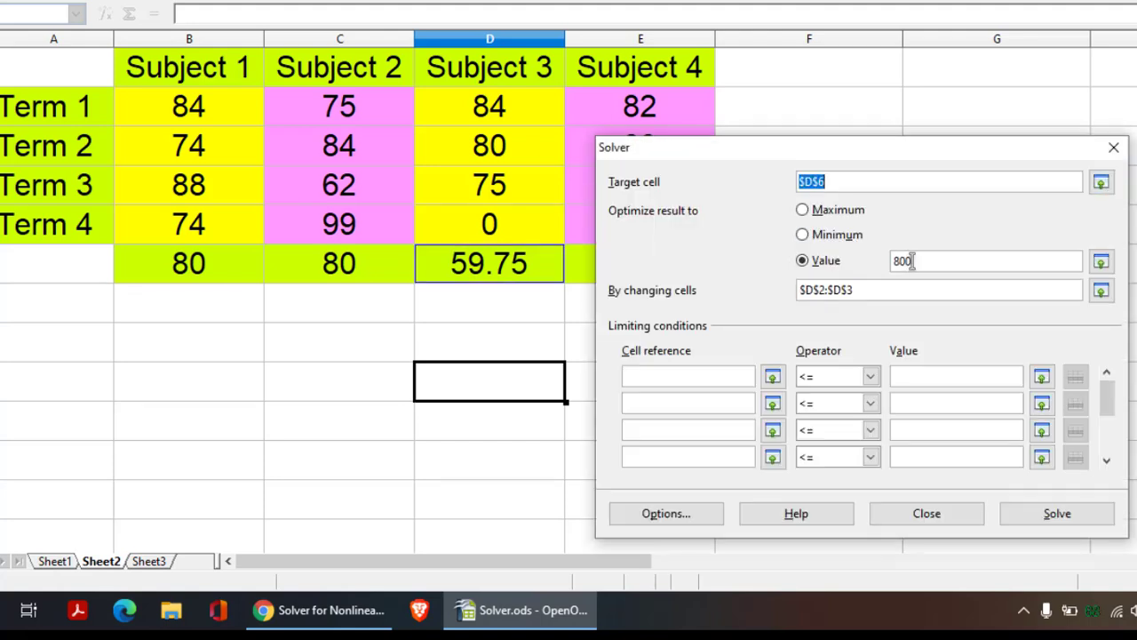
double_click(902, 261)
type("80")
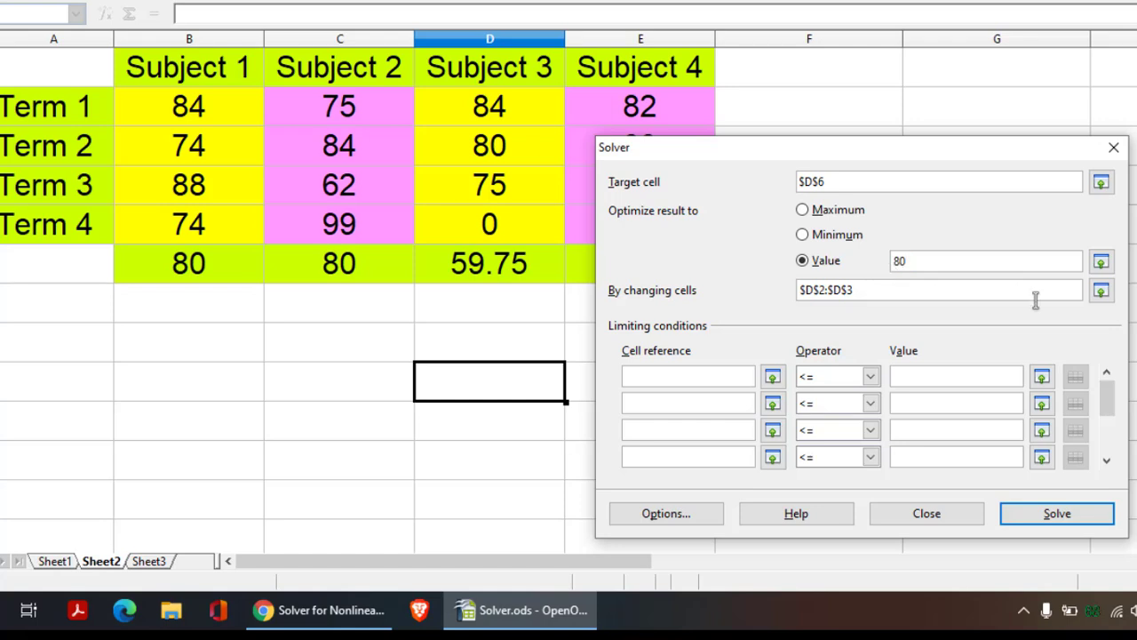
Use the Subject 3 Term 4 mark in D5 as the changing cell, run Solver and keep the result
left_click(1101, 290)
left_click(520, 233)
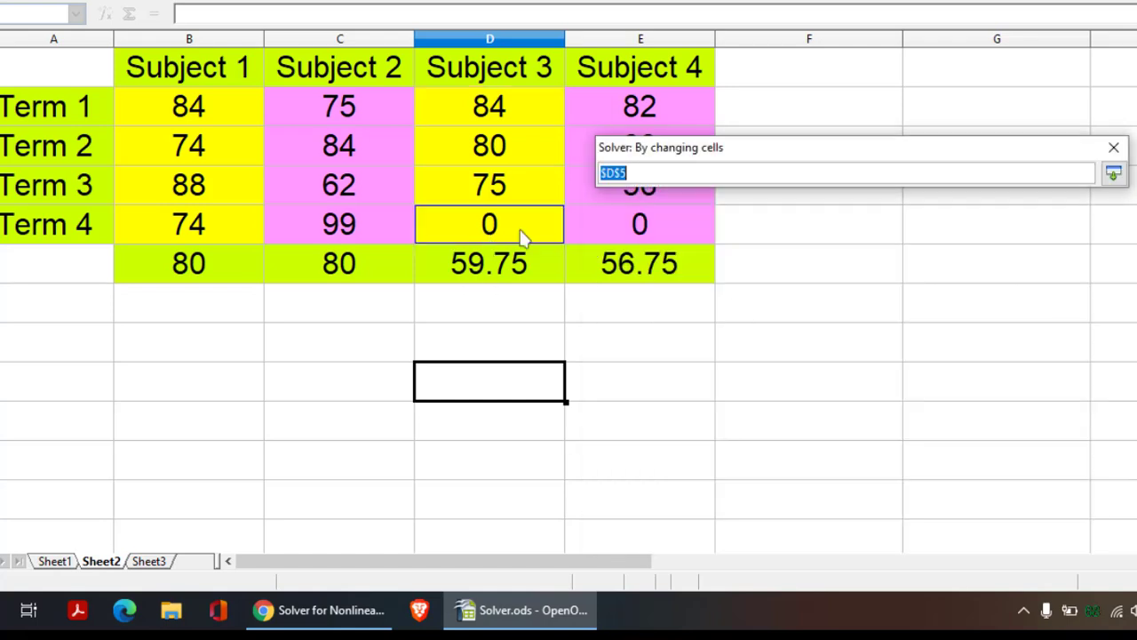
left_click(1113, 175)
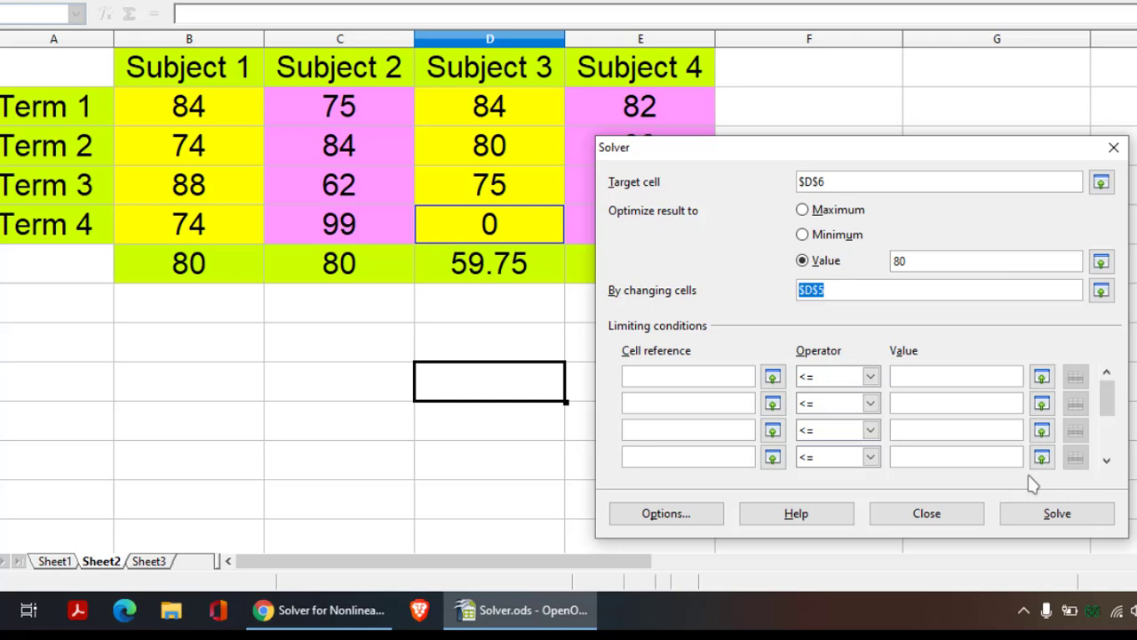
left_click(1053, 516)
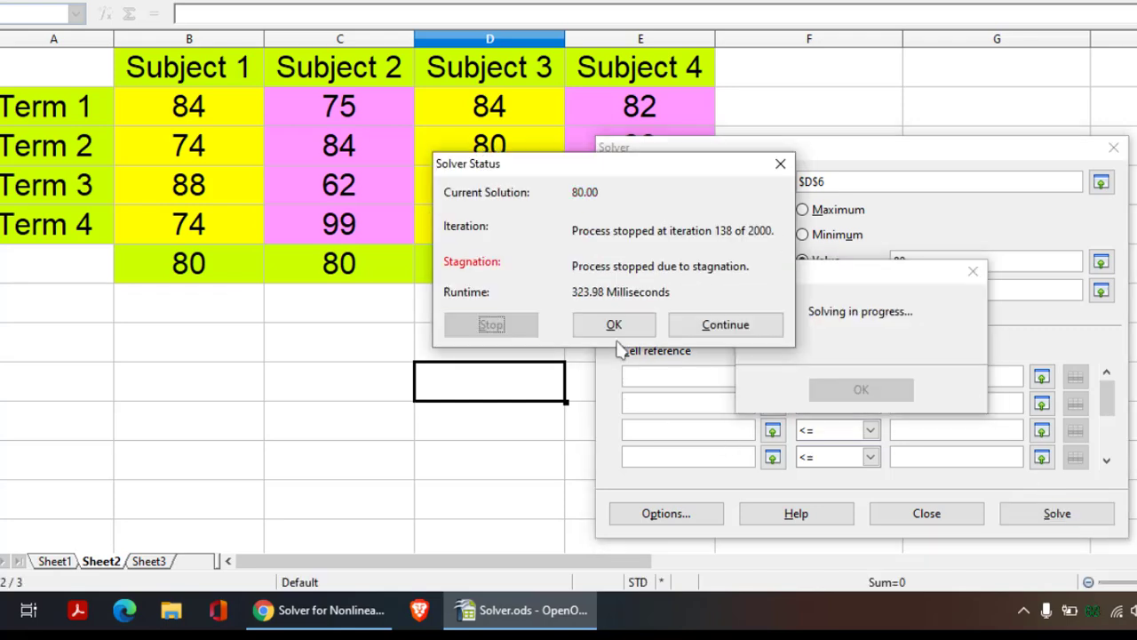
left_click(615, 327)
left_click(753, 403)
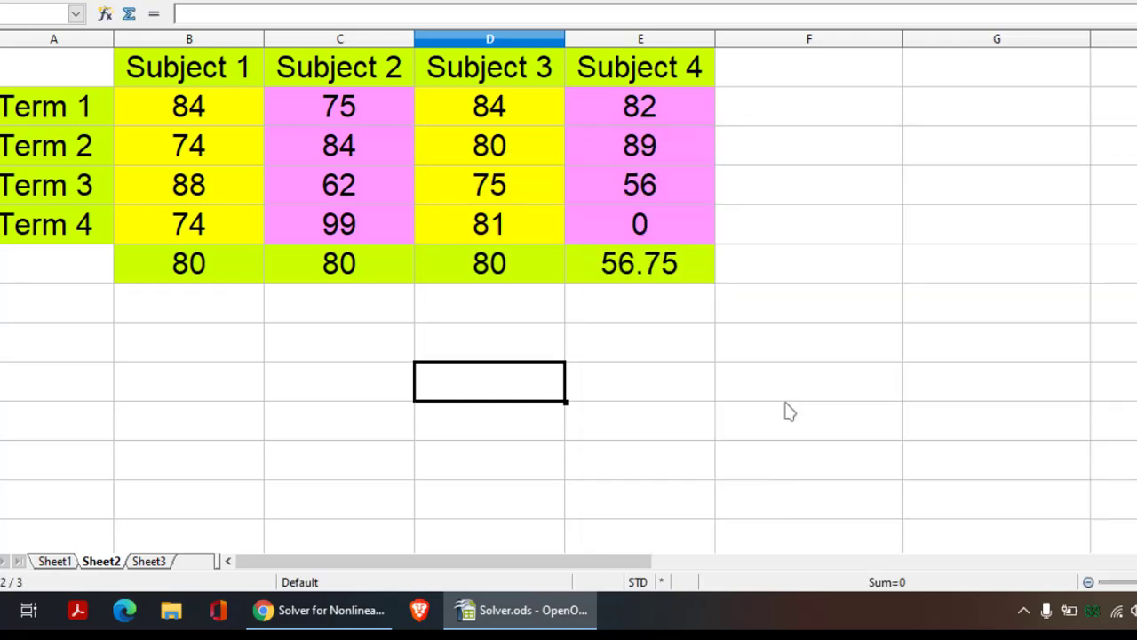
Select the Subject 4 Term 4 mark in E5
left_click(655, 233)
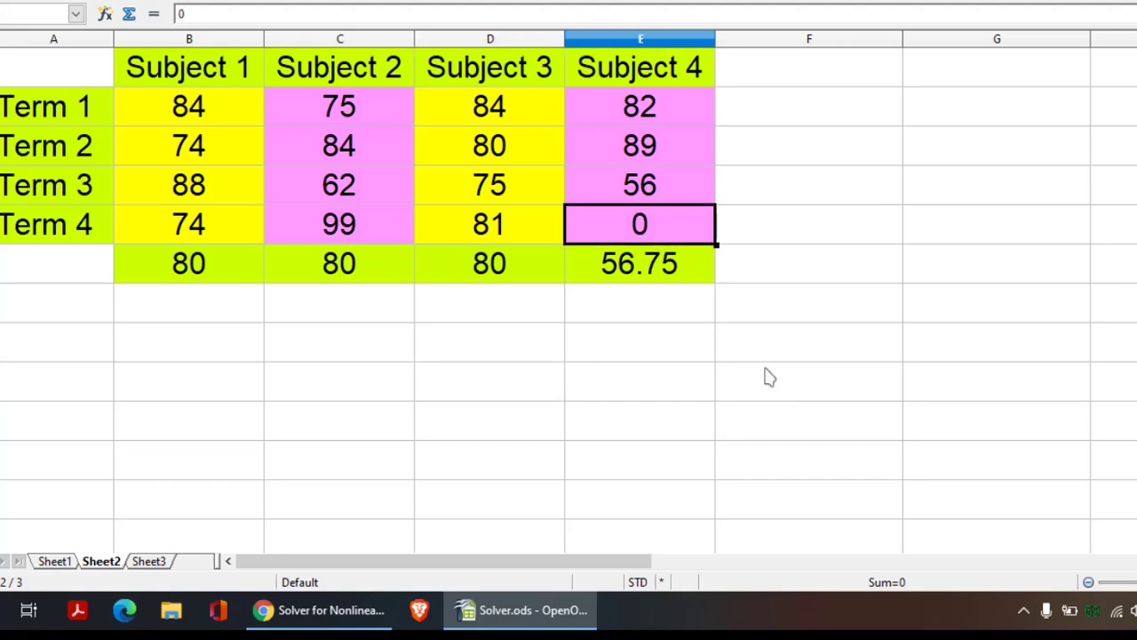